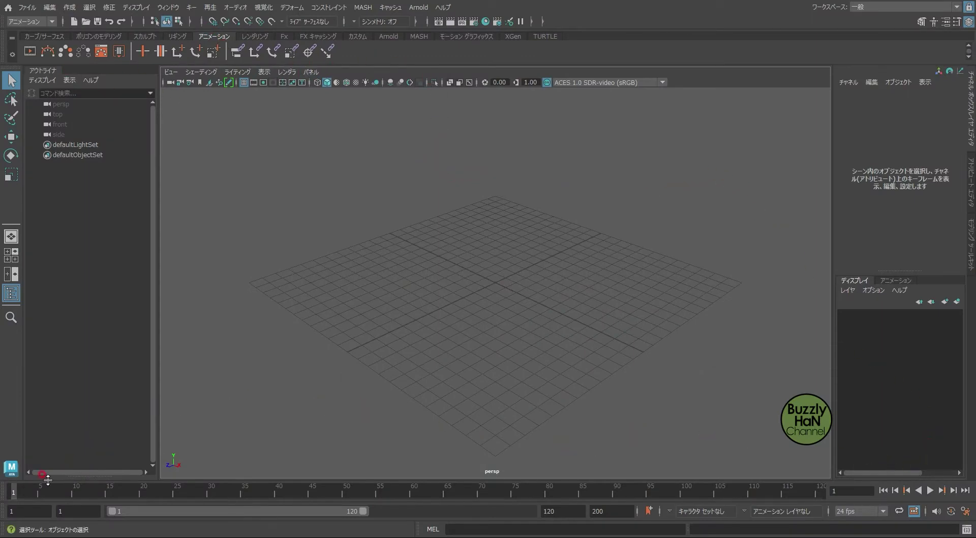
Step: Preview playback, then set the animation end frame to 60
{"action": "key", "text": "alt+v"}
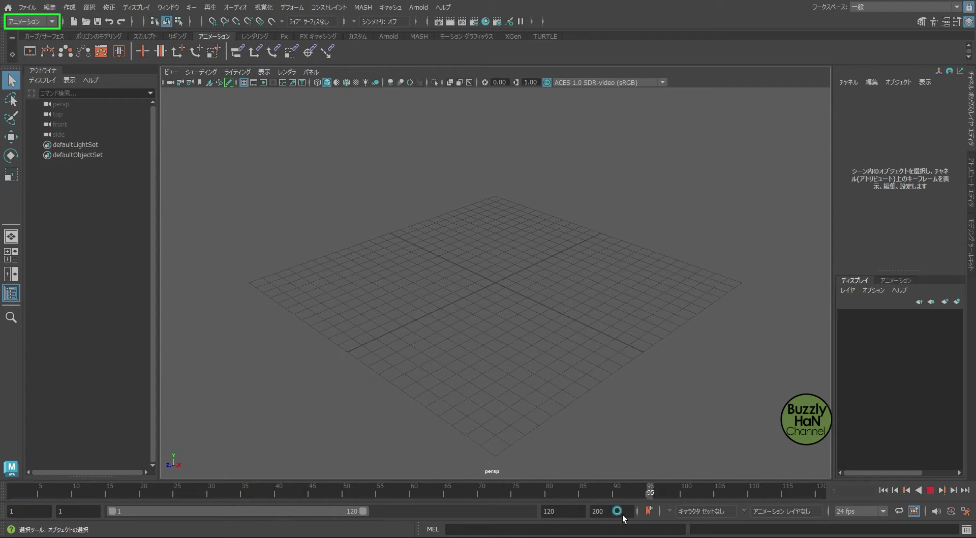
{"action": "left_click", "coordinate": [15, 489]}
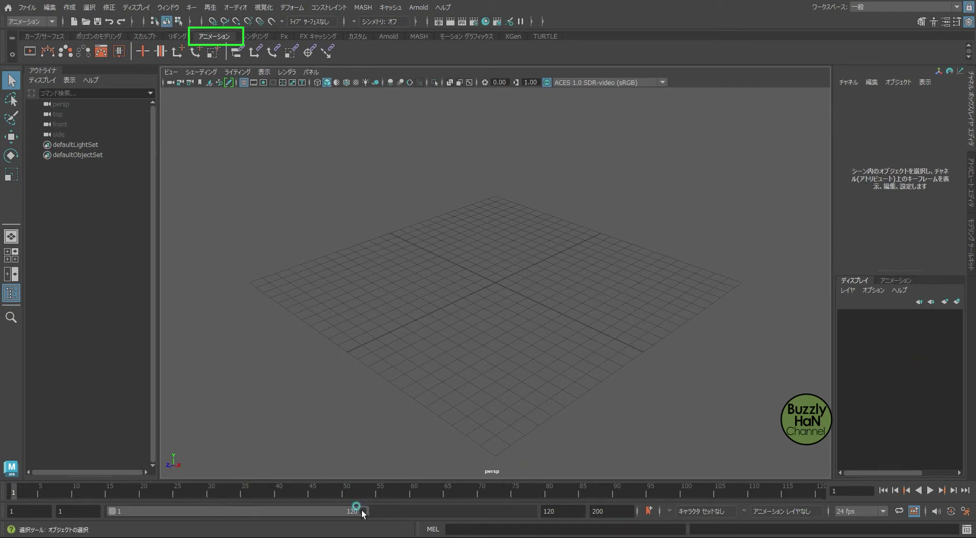
{"action": "left_click_drag", "start_coordinate": [362, 511], "coordinate": [350, 514]}
{"action": "double_click", "coordinate": [279, 511]}
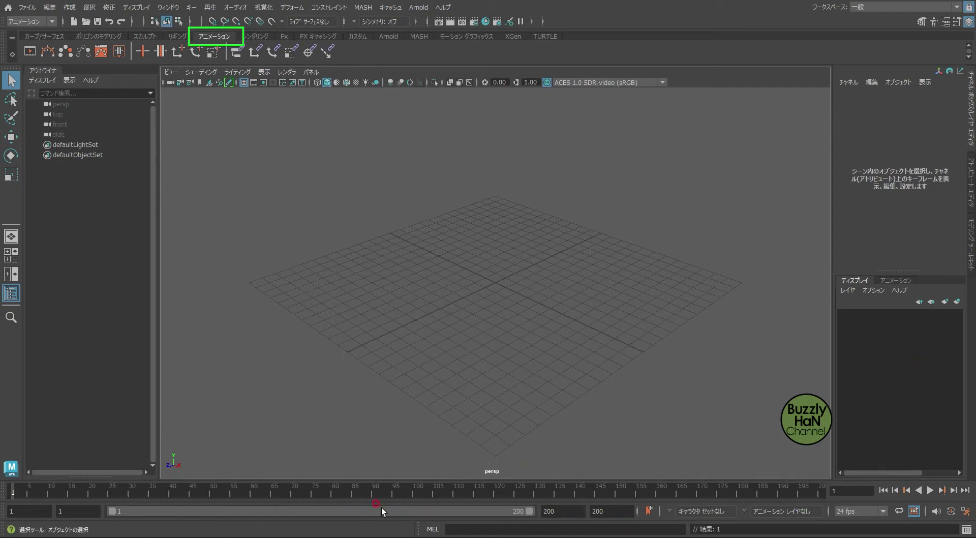
{"action": "double_click", "coordinate": [610, 511]}
{"action": "type", "text": "60"}
{"action": "key", "text": "Return"}
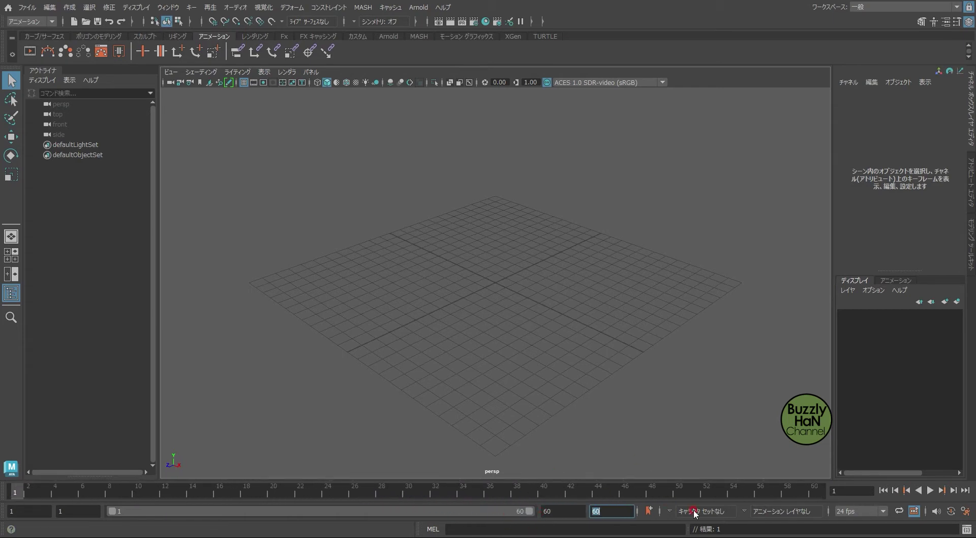
Step: Set the frame rate to 30 fps, keep the end frame at 60, and open Time Slider preferences
{"action": "left_click", "coordinate": [882, 511]}
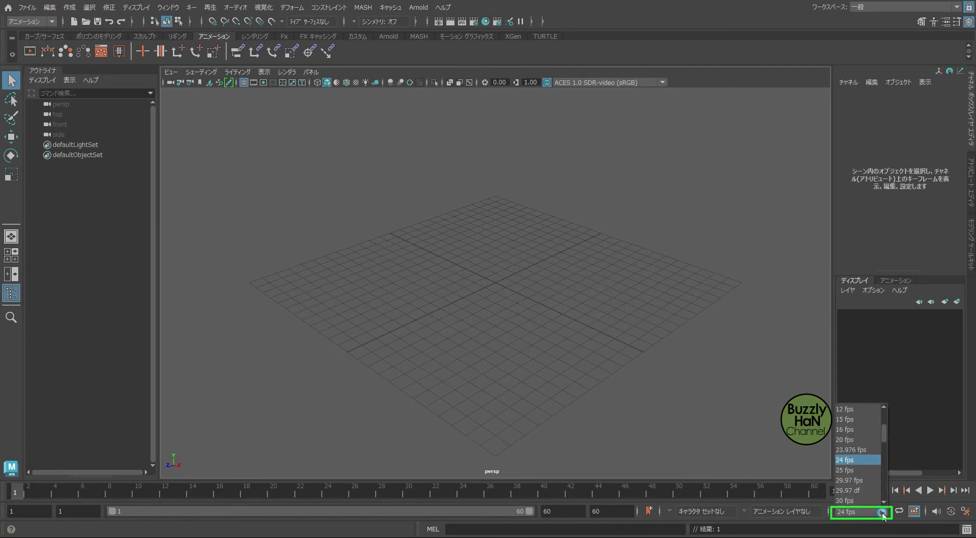
{"action": "left_click", "coordinate": [855, 504]}
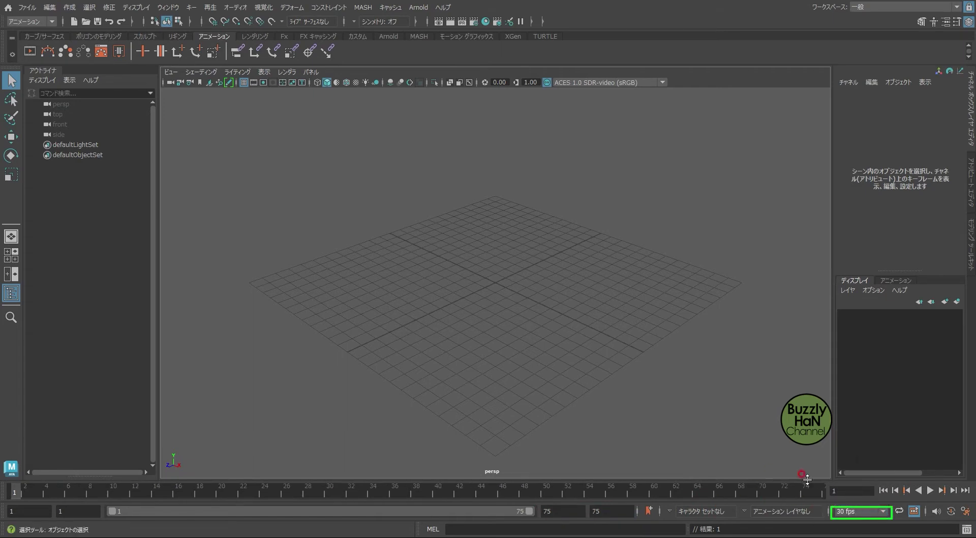
{"action": "double_click", "coordinate": [610, 511]}
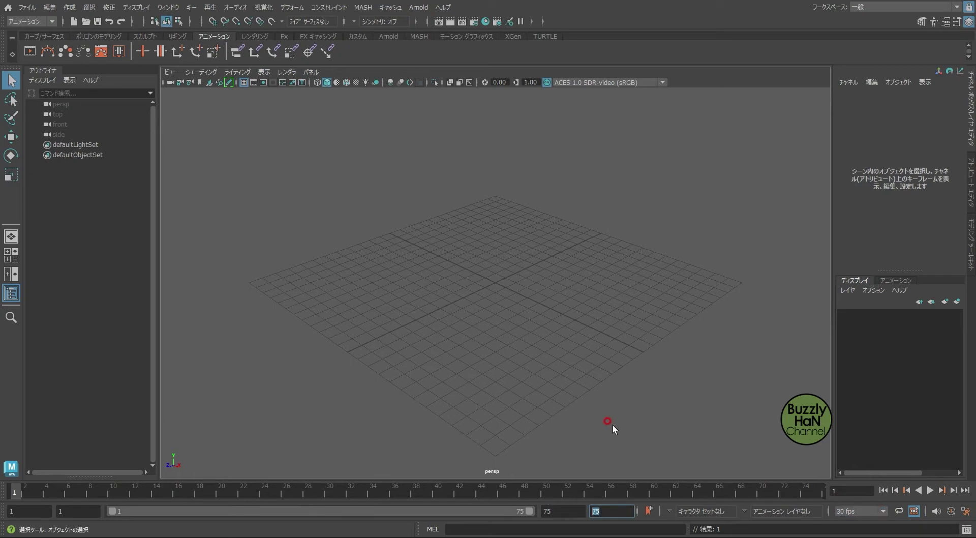
{"action": "type", "text": "60"}
{"action": "key", "text": "Return"}
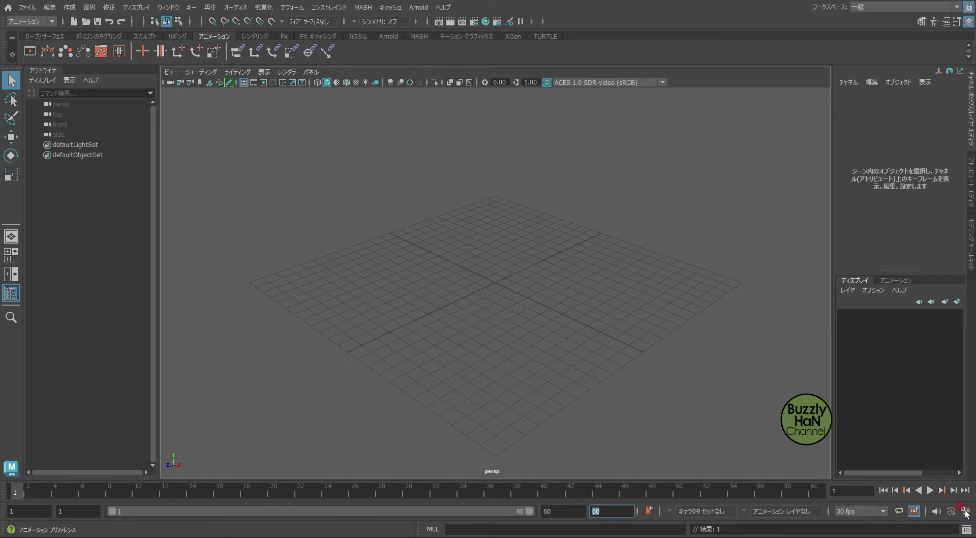
{"action": "left_click", "coordinate": [964, 511]}
Step: Set playback speed to 30 fps x 1, save preferences, and check the timeline's Playback Speed menu
{"action": "left_click", "coordinate": [504, 163]}
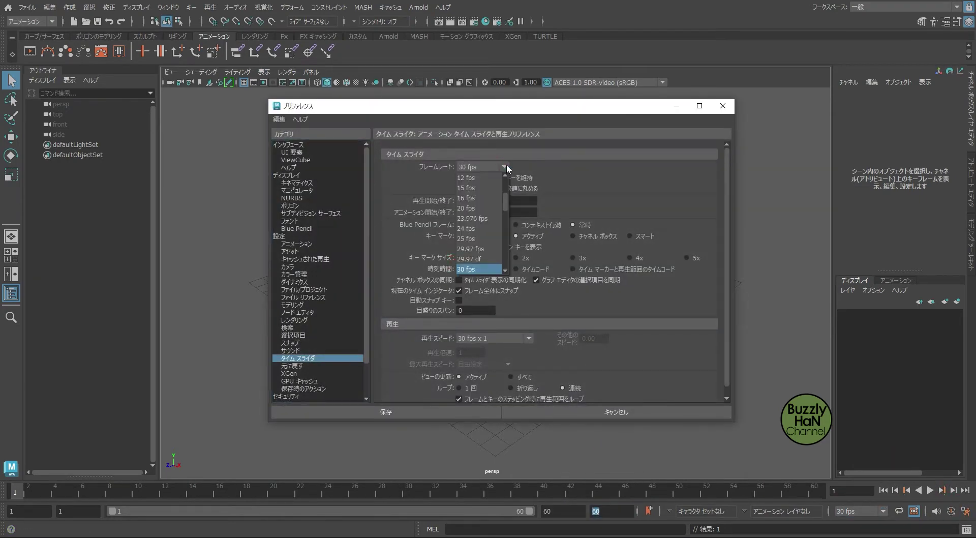
{"action": "left_click", "coordinate": [501, 164]}
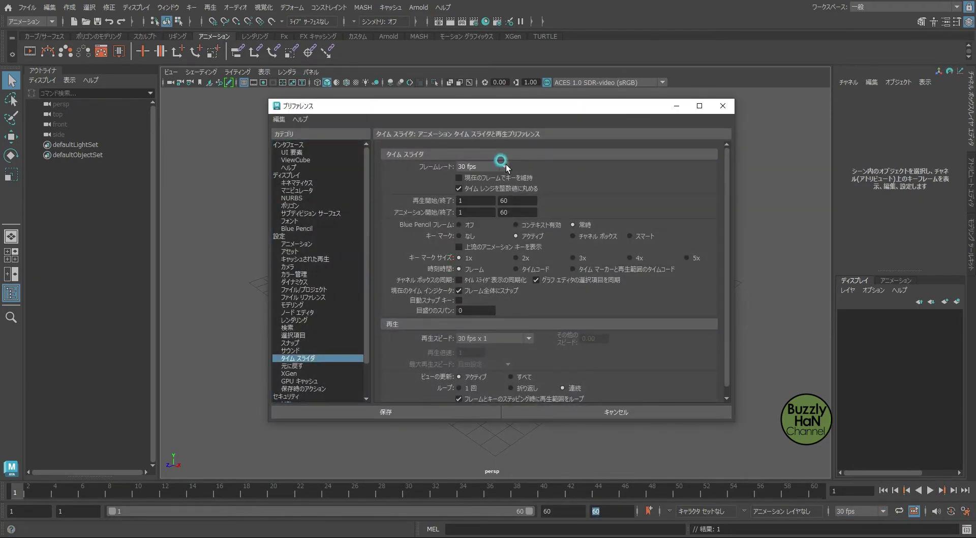
{"action": "left_click", "coordinate": [529, 338]}
{"action": "left_click", "coordinate": [500, 350]}
{"action": "left_click", "coordinate": [529, 339]}
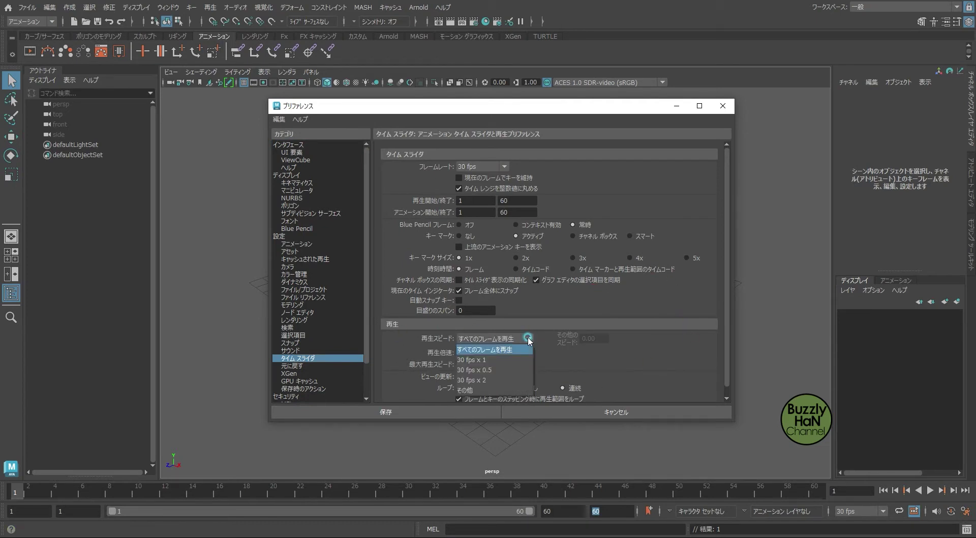
{"action": "left_click", "coordinate": [501, 360]}
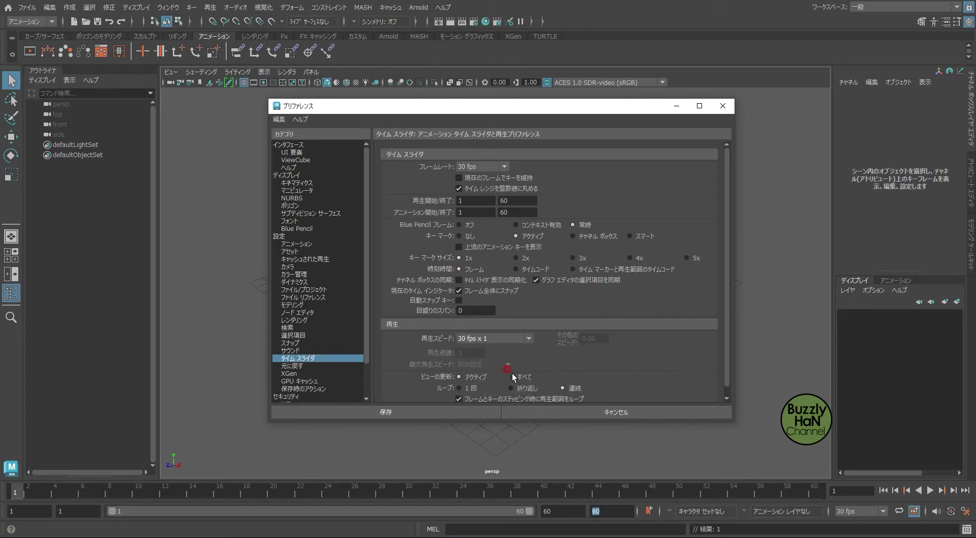
{"action": "left_click", "coordinate": [435, 411]}
{"action": "right_click", "coordinate": [769, 483]}
{"action": "mouse_move", "coordinate": [808, 402]}
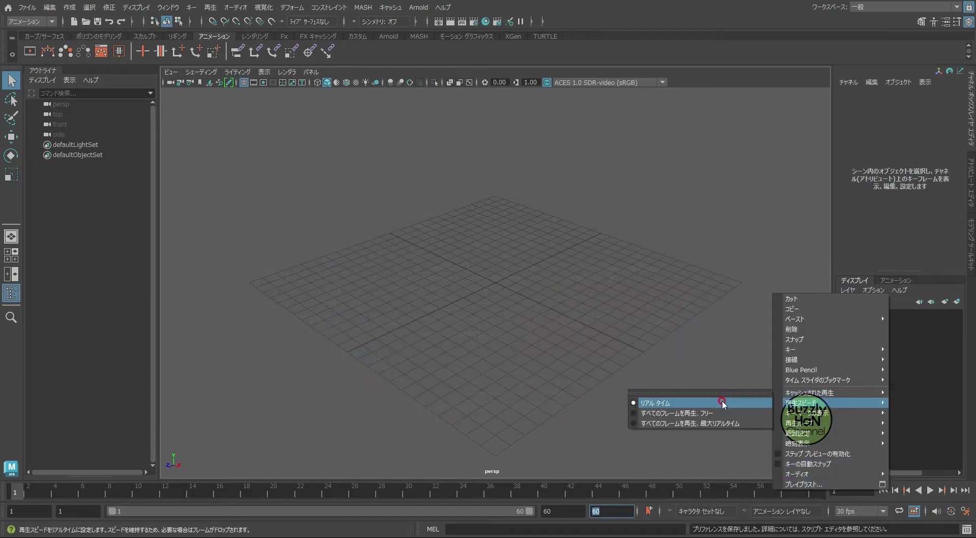
{"action": "left_click", "coordinate": [762, 459]}
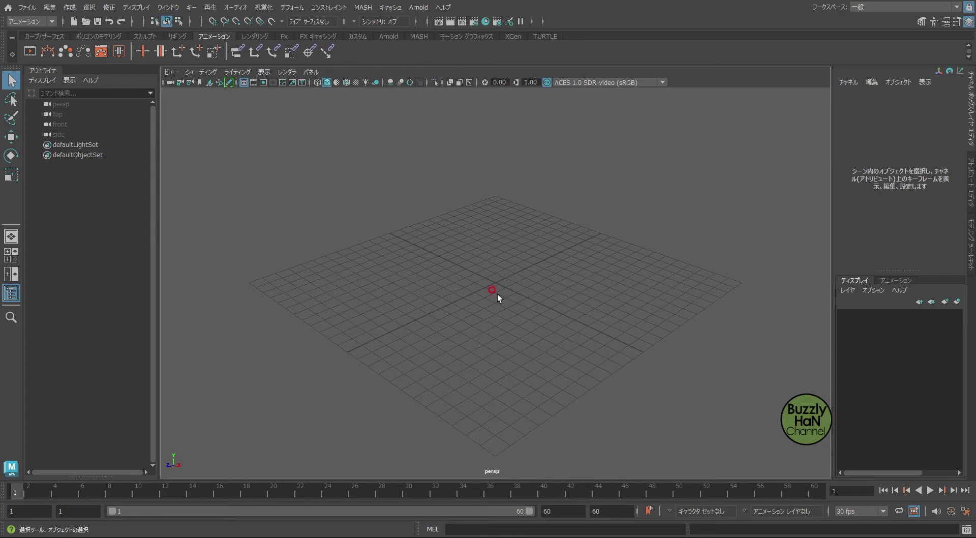
Step: Create a polygon torus and rotate it 90° about X
{"action": "left_click", "coordinate": [102, 35]}
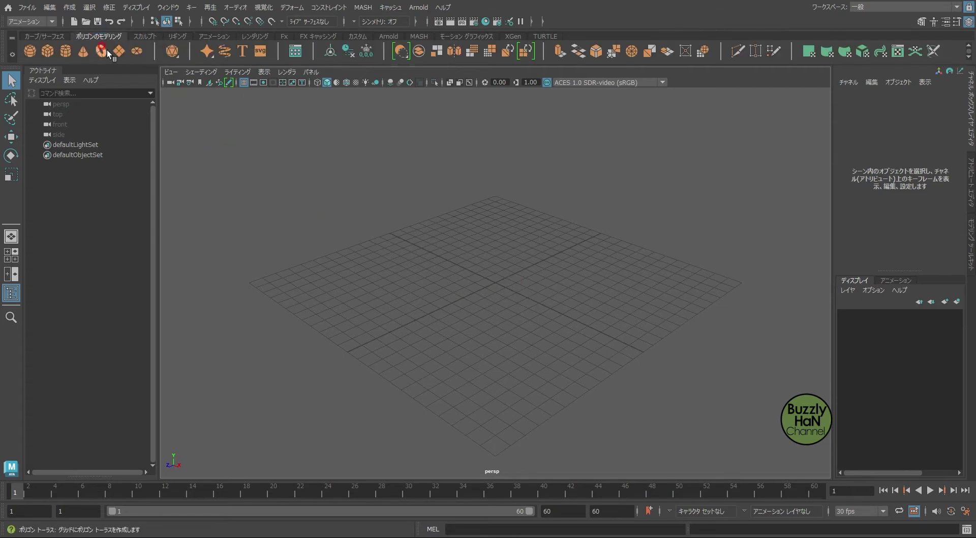
{"action": "left_click", "coordinate": [102, 51]}
{"action": "key", "text": "f"}
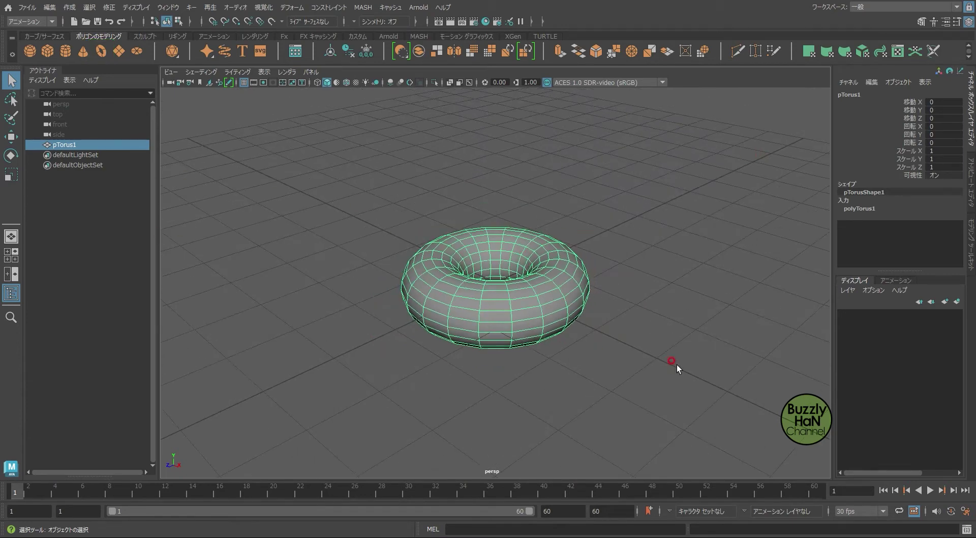
{"action": "double_click", "coordinate": [948, 127]}
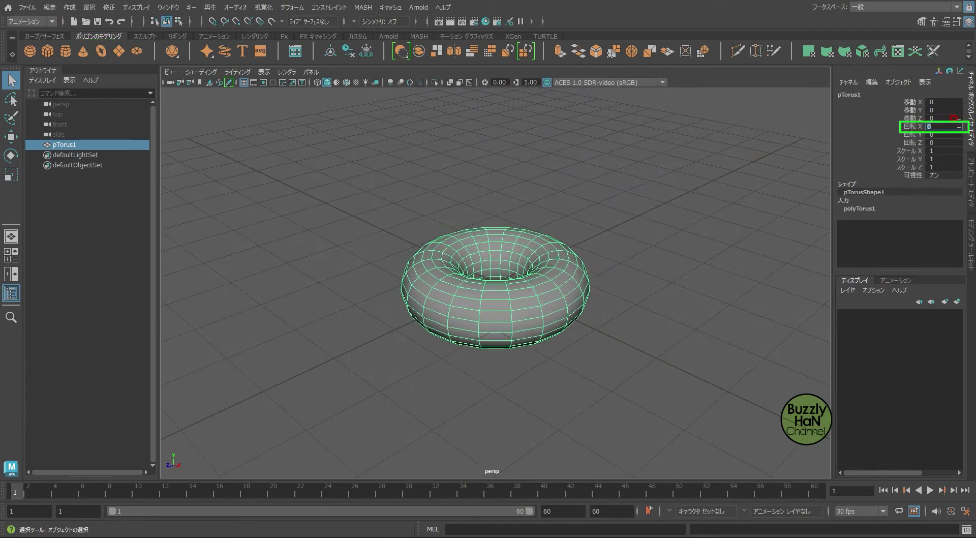
{"action": "type", "text": "90"}
{"action": "key", "text": "Return"}
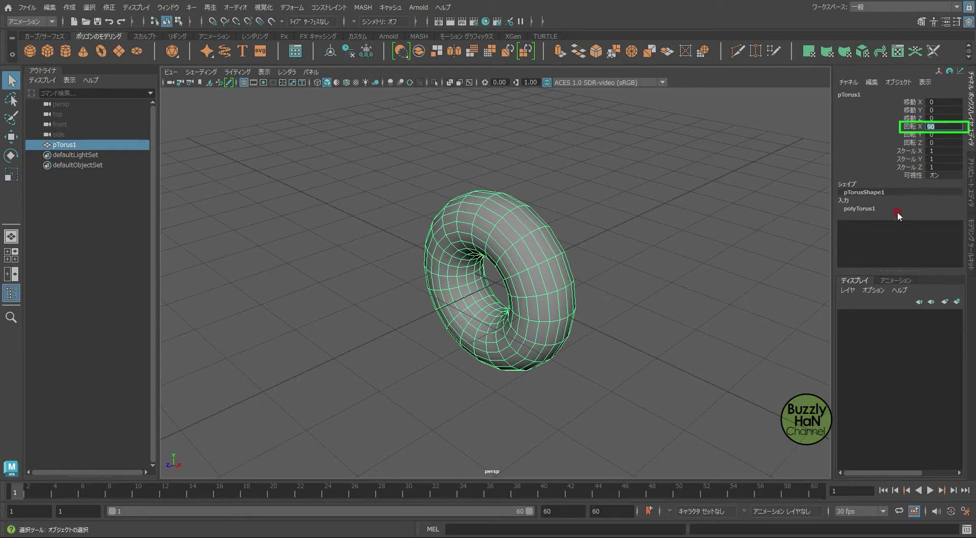
Step: Raise the torus to Translate Y 1.5 and freeze its transformations
{"action": "left_click", "coordinate": [860, 209]}
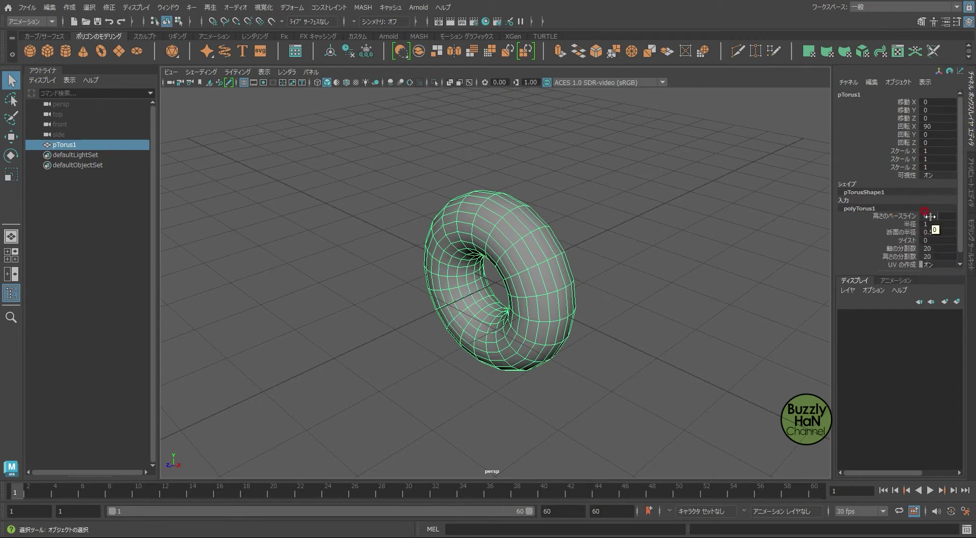
{"action": "left_click", "coordinate": [930, 110]}
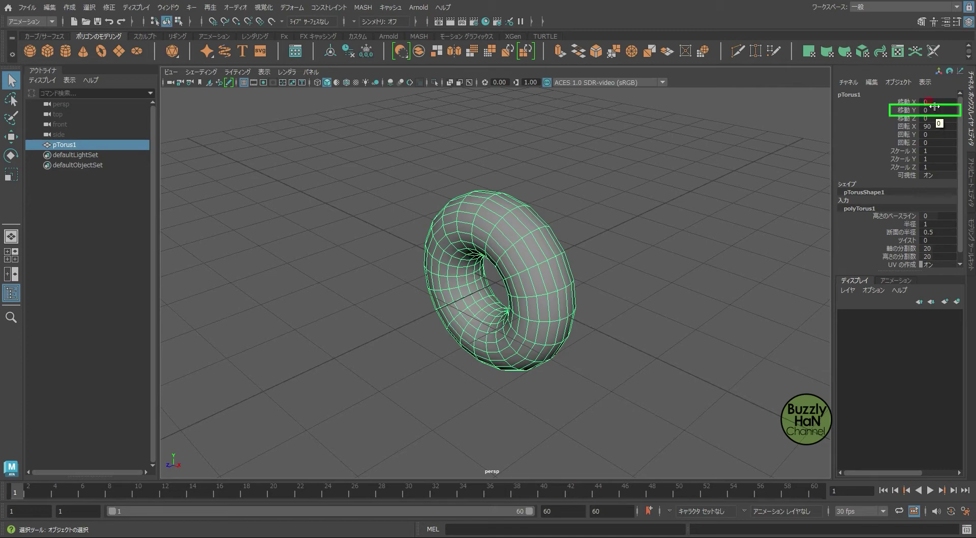
{"action": "double_click", "coordinate": [935, 109]}
{"action": "type", "text": "1.5"}
{"action": "key", "text": "Return"}
{"action": "mouse_move", "coordinate": [527, 323]}
{"action": "left_mouse_down", "text": "alt"}
{"action": "mouse_move", "coordinate": [569, 305]}
{"action": "mouse_move", "coordinate": [566, 331]}
{"action": "mouse_move", "coordinate": [661, 219]}
{"action": "left_mouse_up", "text": "alt"}
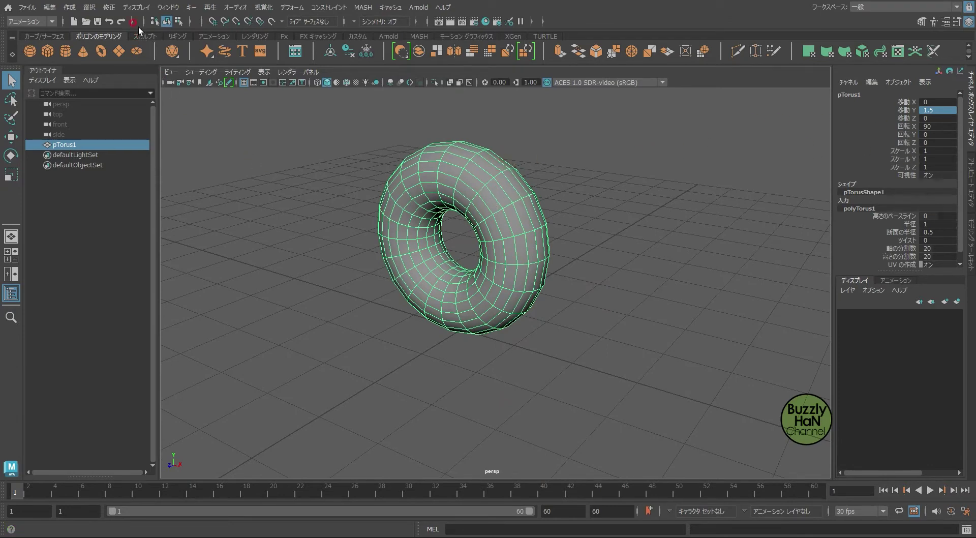
{"action": "left_click", "coordinate": [110, 8]}
{"action": "left_click", "coordinate": [147, 56]}
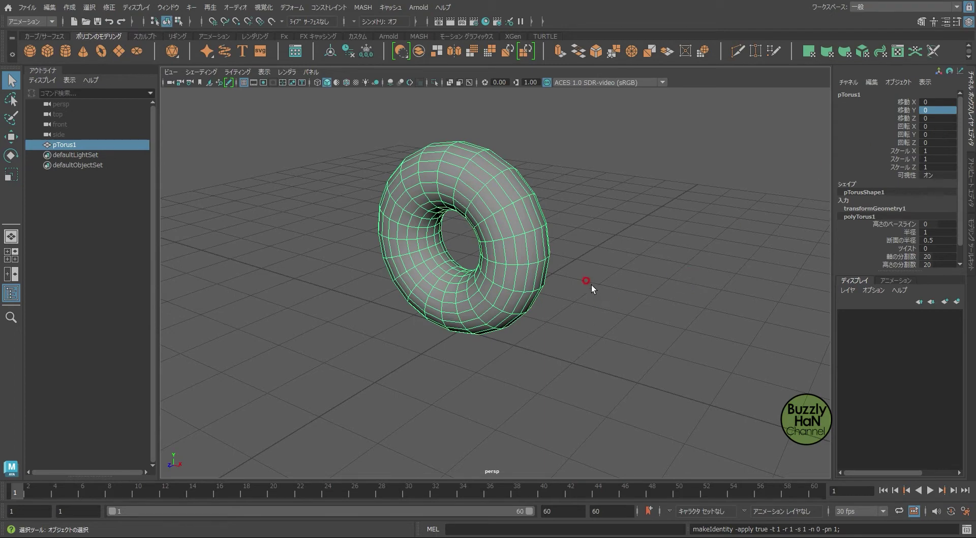
Step: Assign a Standard Surface material with a Checker on Base Color and show textures in the viewport
{"action": "right_click", "coordinate": [511, 231]}
{"action": "mouse_move", "coordinate": [509, 499]}
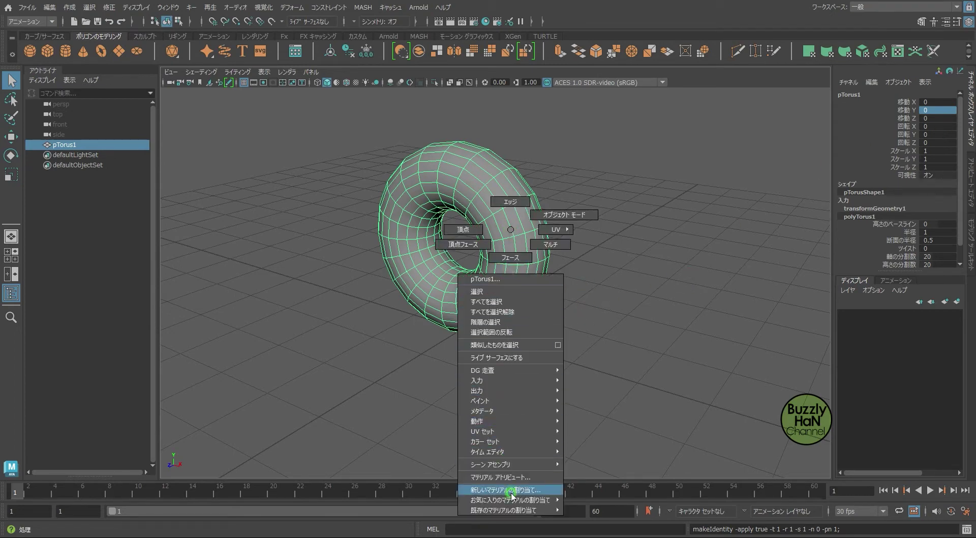
{"action": "left_click", "coordinate": [608, 433]}
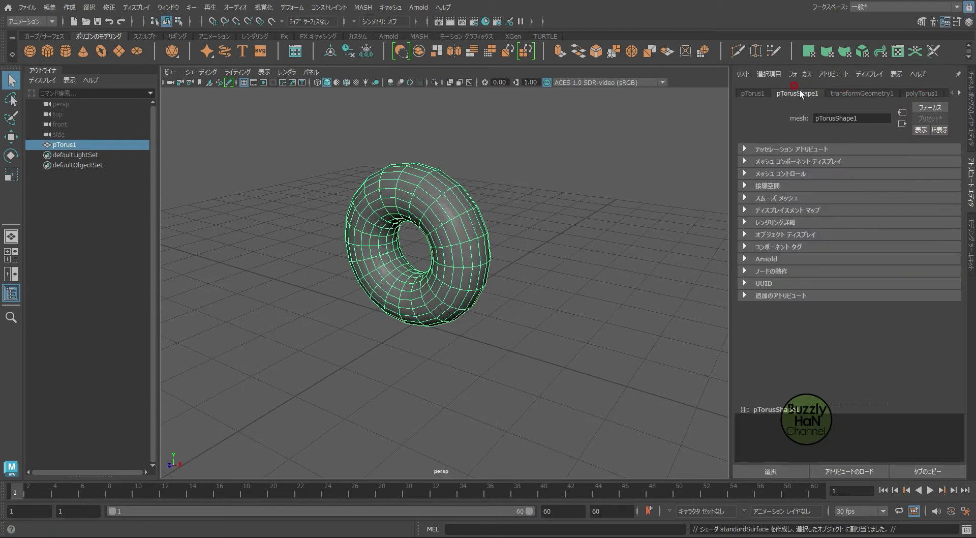
{"action": "left_click", "coordinate": [960, 93]}
{"action": "left_click", "coordinate": [925, 93]}
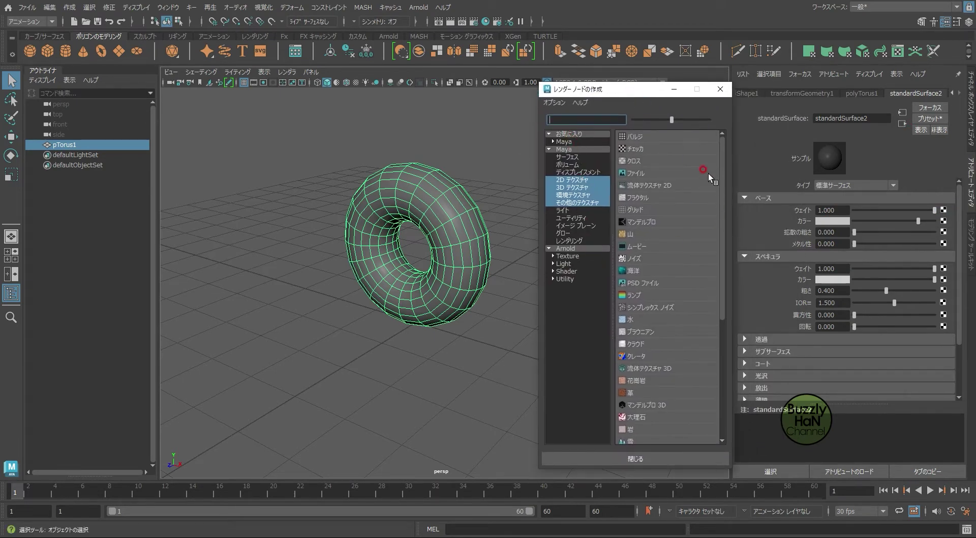
{"action": "left_click", "coordinate": [633, 149]}
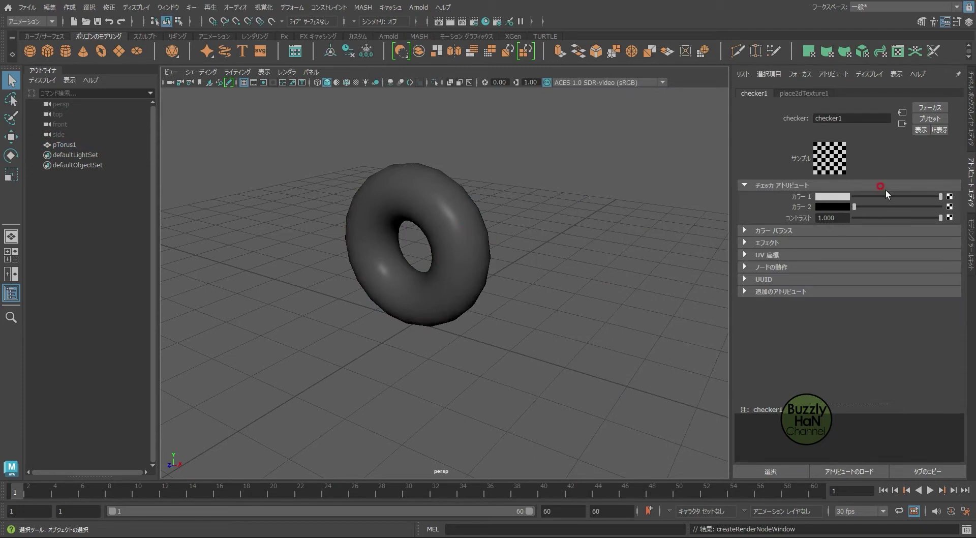
{"action": "left_click", "coordinate": [358, 82]}
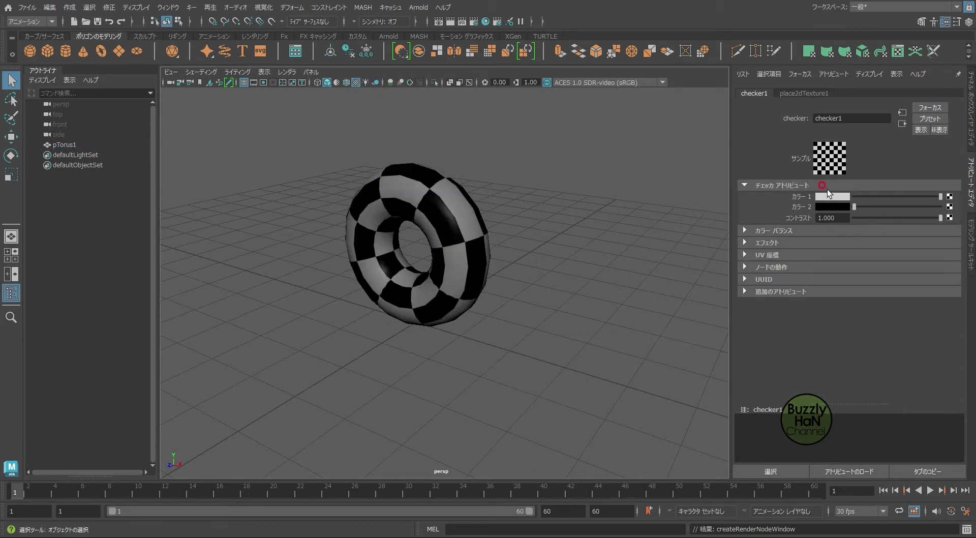
Step: Recolour the checker: Color 2 saturated blue, Color 1 bright green
{"action": "left_click", "coordinate": [839, 204]}
{"action": "left_click", "coordinate": [842, 232]}
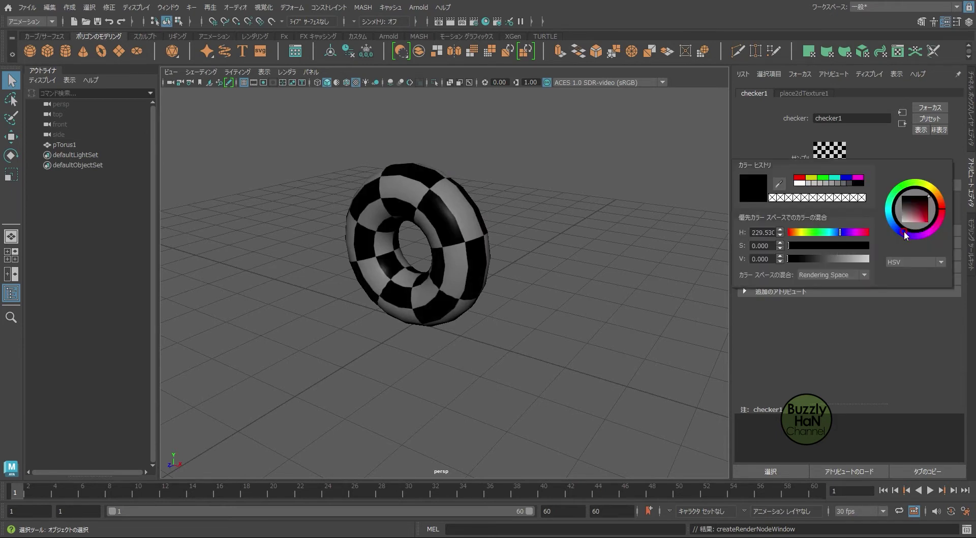
{"action": "left_click_drag", "start_coordinate": [928, 219], "coordinate": [931, 225]}
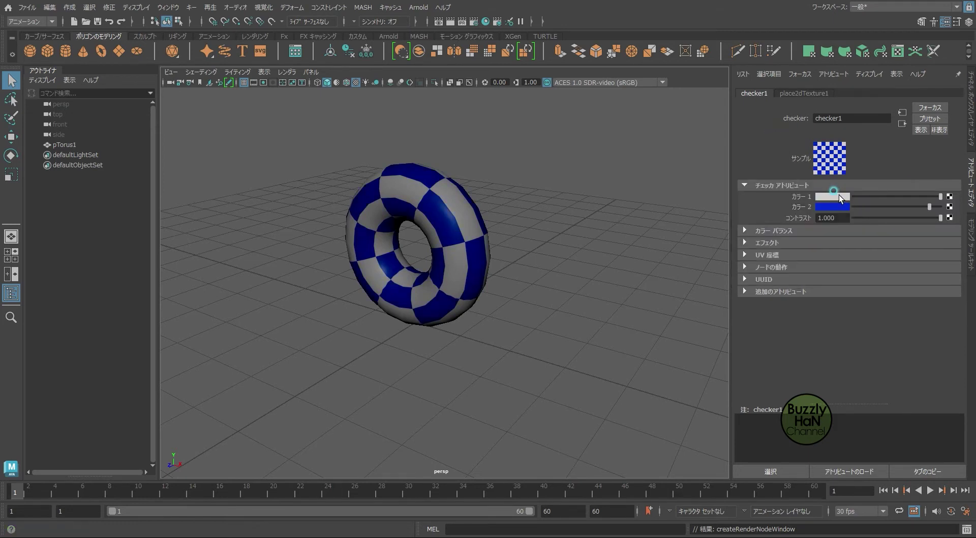
{"action": "left_click", "coordinate": [838, 199]}
{"action": "mouse_move", "coordinate": [840, 224]}
{"action": "left_mouse_down"}
{"action": "mouse_move", "coordinate": [808, 225]}
{"action": "mouse_move", "coordinate": [824, 246]}
{"action": "mouse_move", "coordinate": [854, 243]}
{"action": "left_mouse_up"}
{"action": "left_click", "coordinate": [674, 244]}
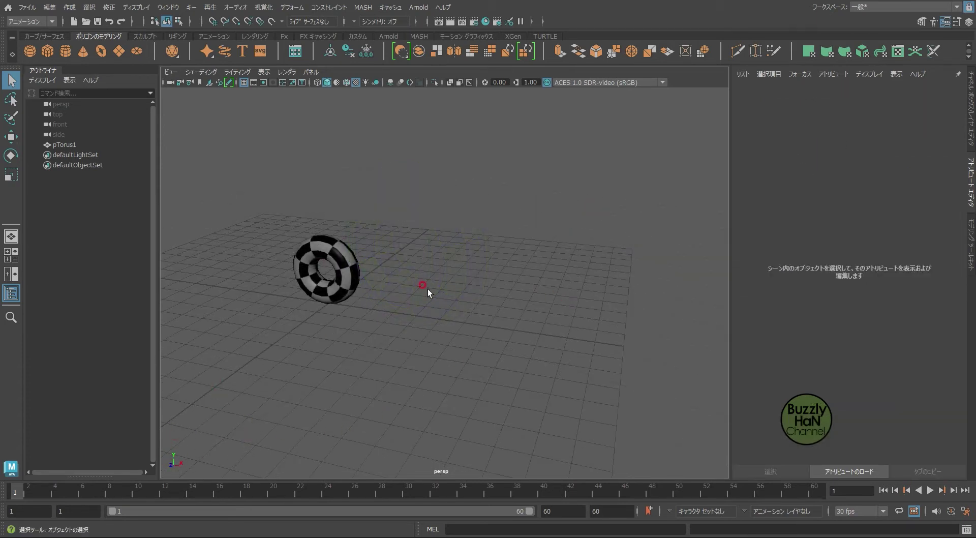
Step: Key the torus's Translate X at 0 on frame 1
{"action": "left_click_drag", "start_coordinate": [483, 282], "coordinate": [491, 278], "text": "alt"}
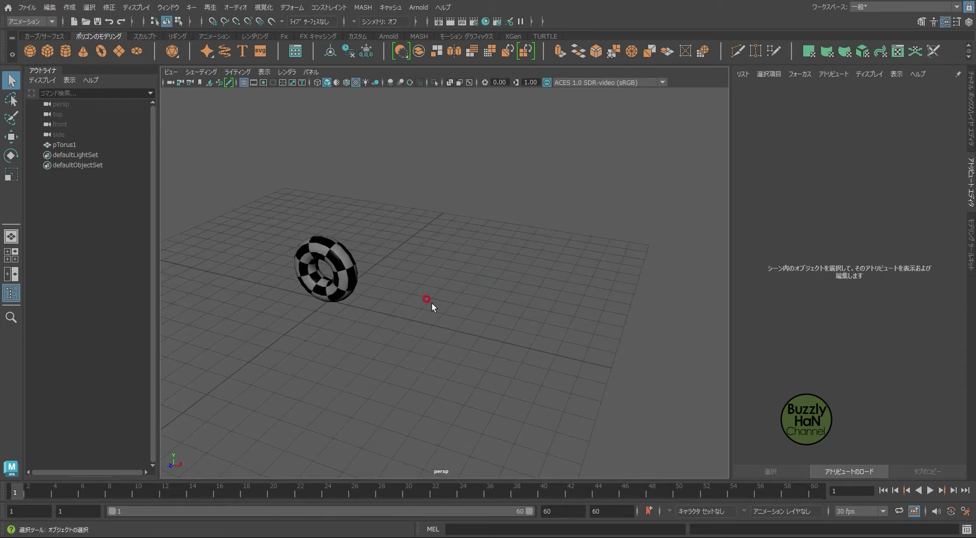
{"action": "left_click", "coordinate": [12, 489]}
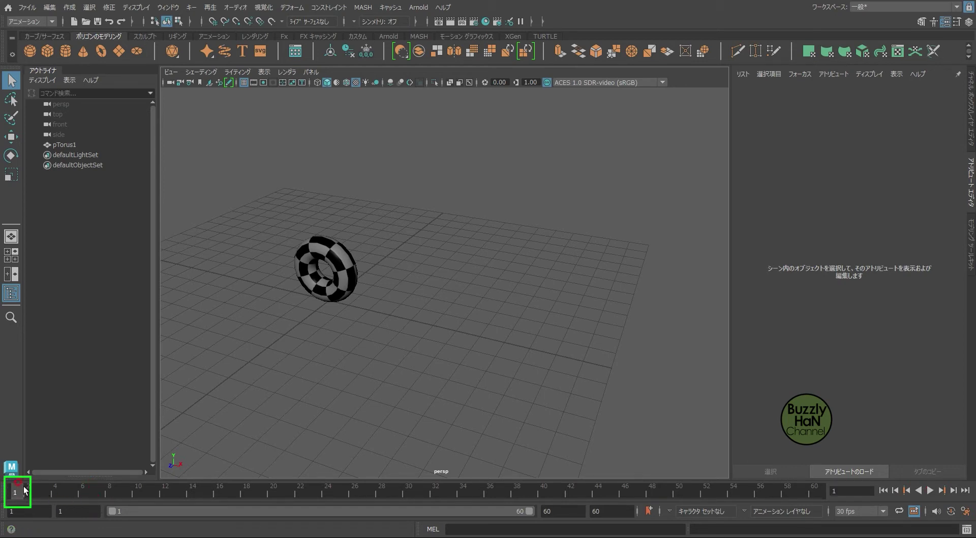
{"action": "left_click", "coordinate": [333, 286]}
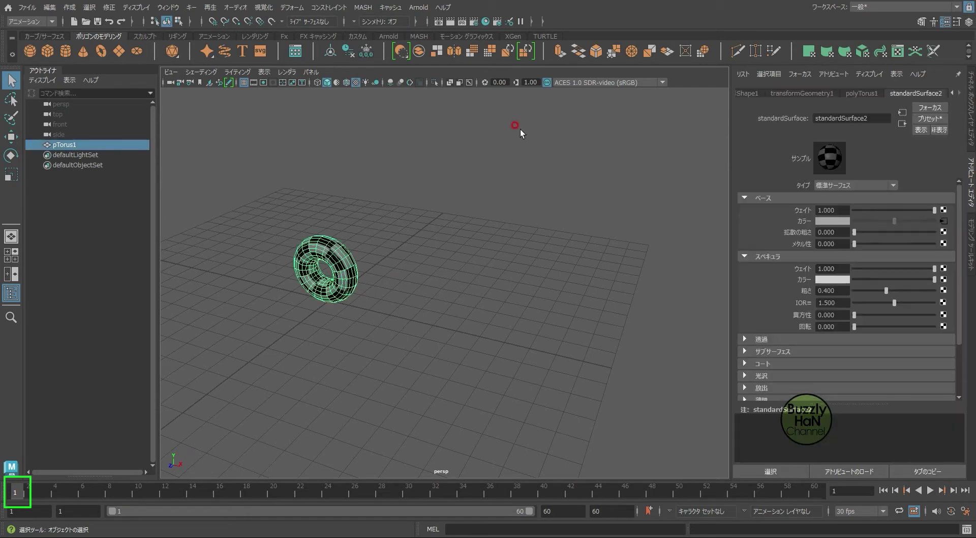
{"action": "left_click", "coordinate": [972, 99]}
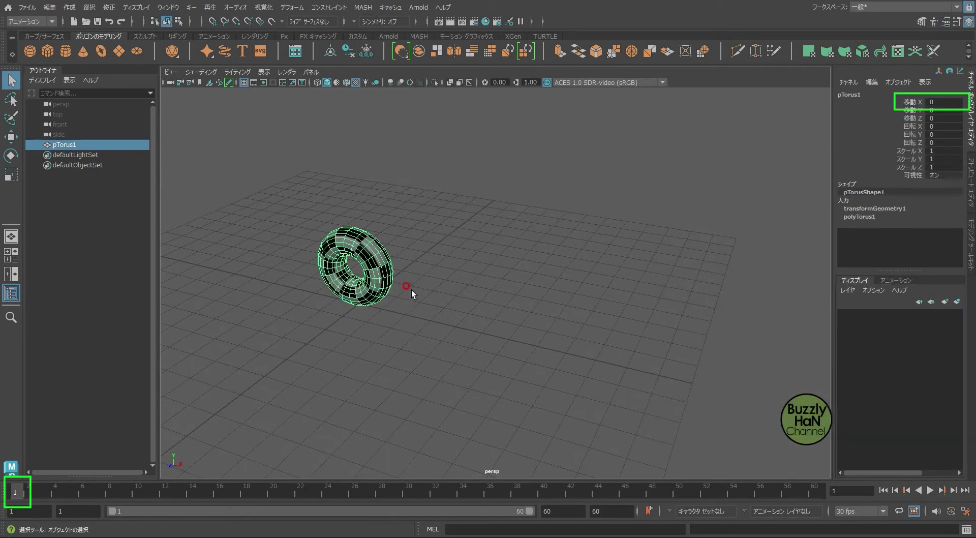
{"action": "key", "text": "w"}
{"action": "right_click", "coordinate": [910, 103]}
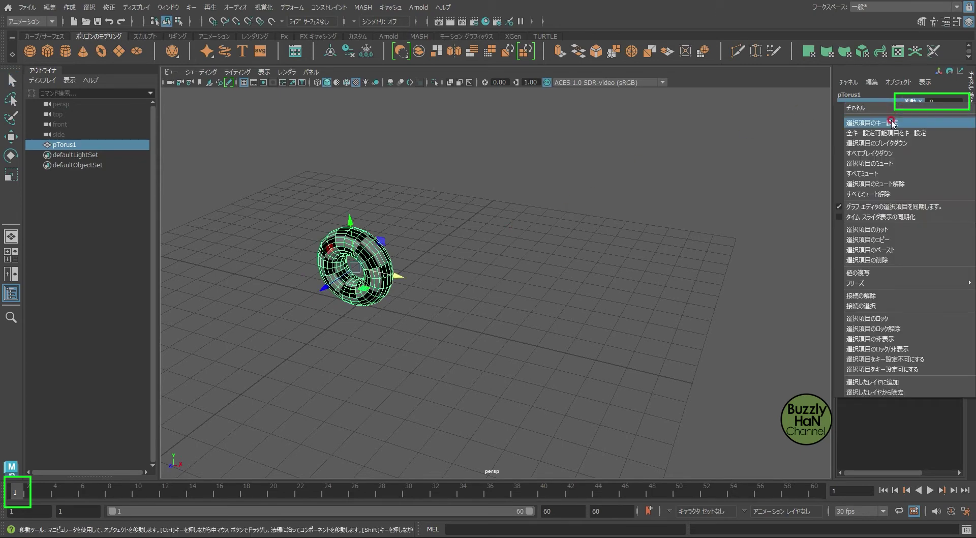
{"action": "left_click", "coordinate": [892, 123]}
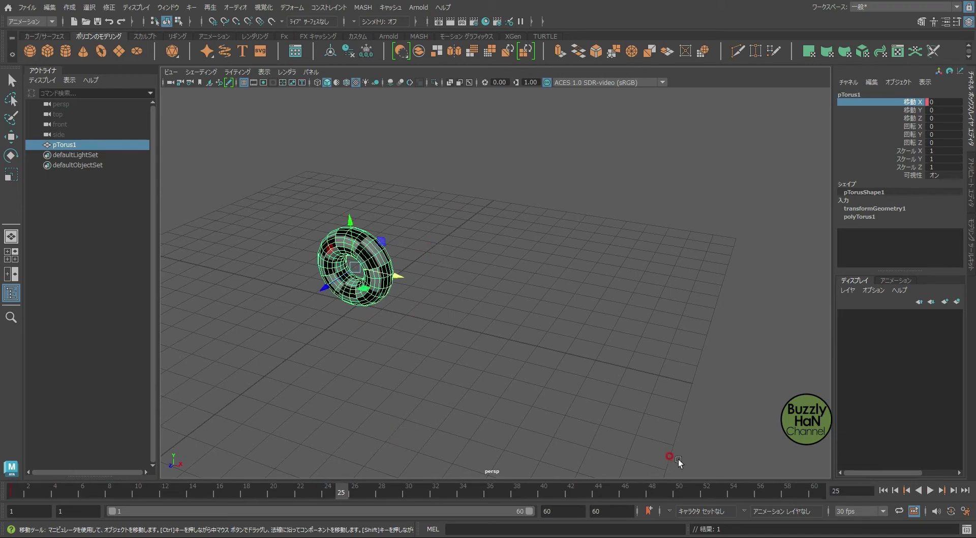
Step: Key Translate X at 11 on frame 60 and play back the slide
{"action": "left_click", "coordinate": [815, 491]}
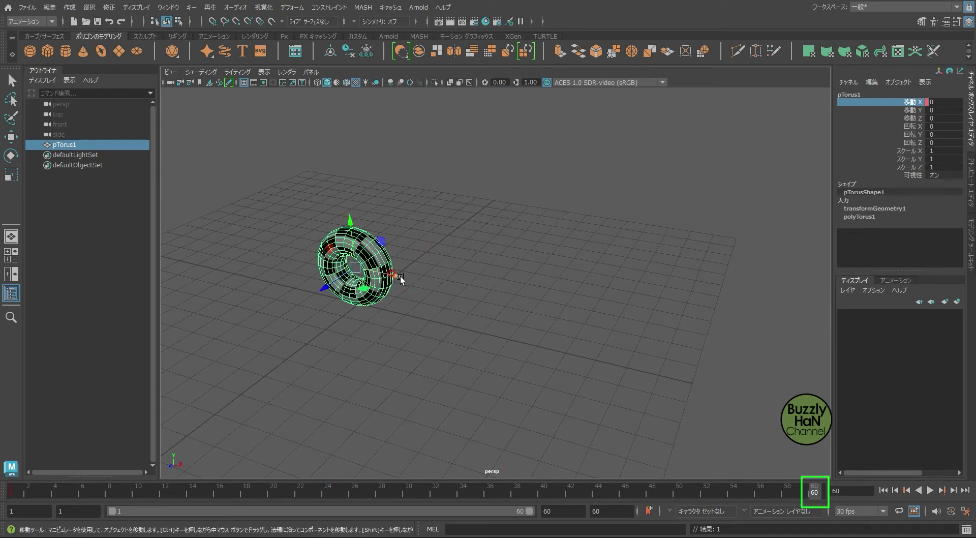
{"action": "left_click_drag", "start_coordinate": [398, 277], "coordinate": [743, 294]}
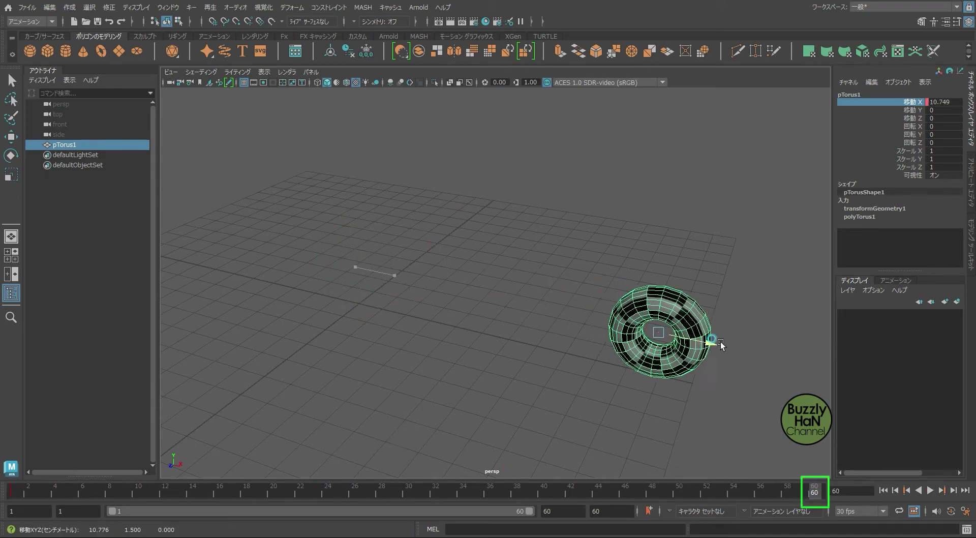
{"action": "double_click", "coordinate": [955, 101]}
{"action": "type", "text": "1"}
{"action": "key", "text": "Return"}
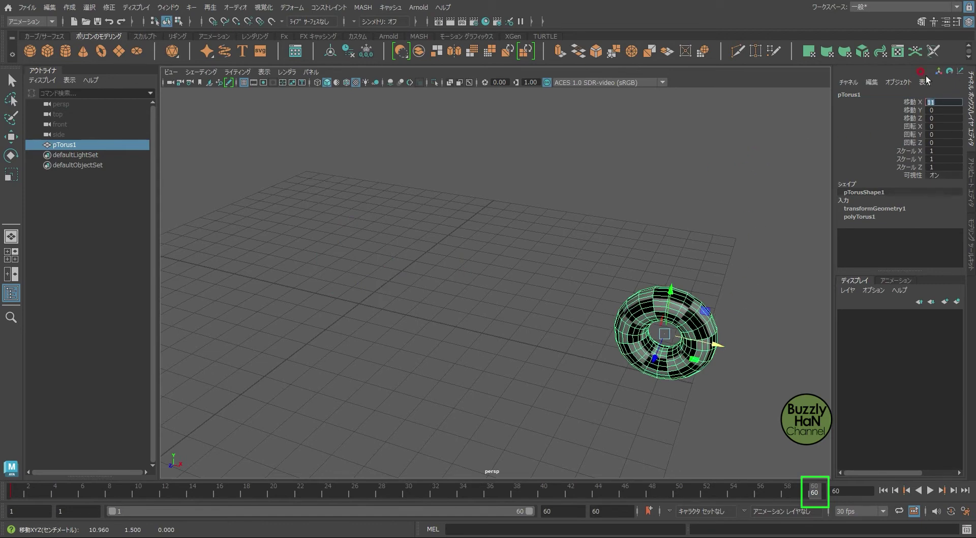
{"action": "right_click", "coordinate": [911, 103]}
{"action": "left_click", "coordinate": [910, 125]}
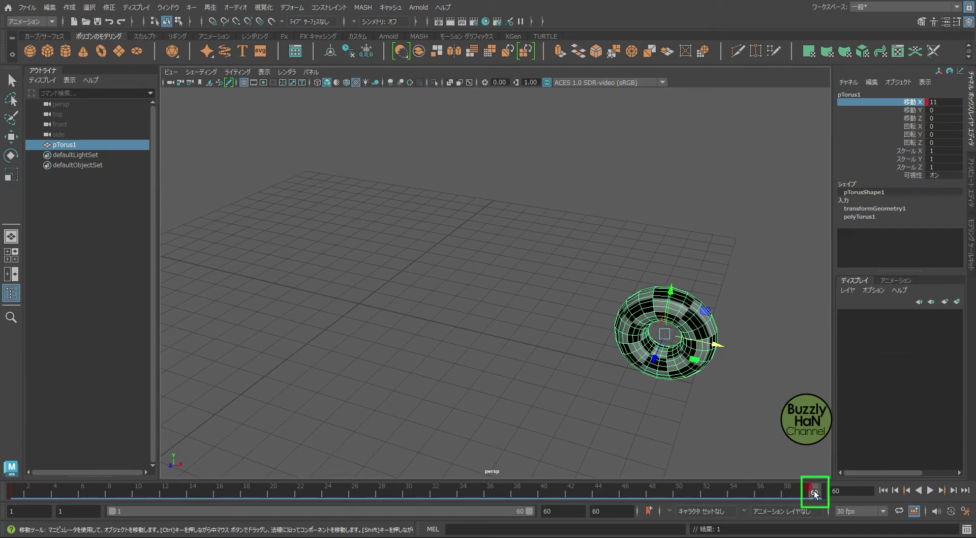
{"action": "key", "text": "alt+v"}
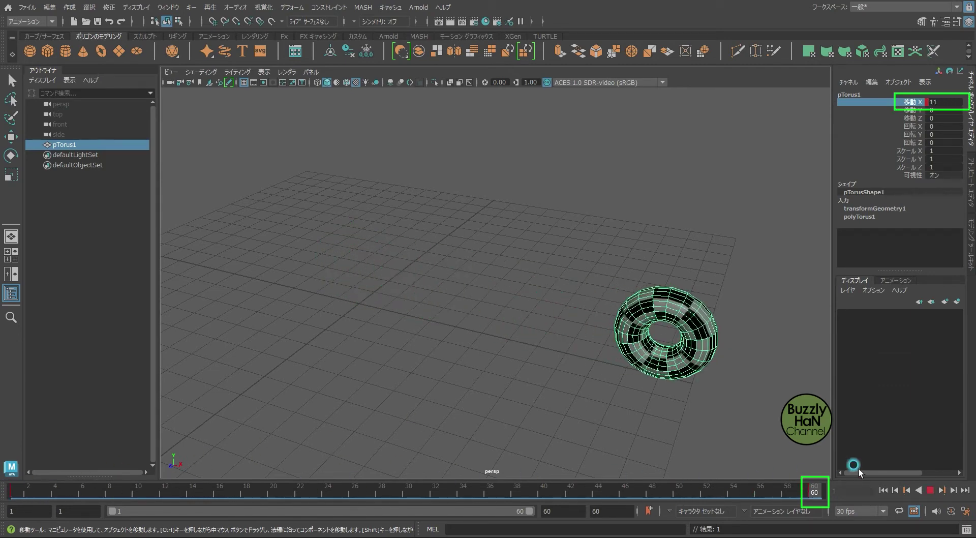
{"action": "key", "text": "alt+v"}
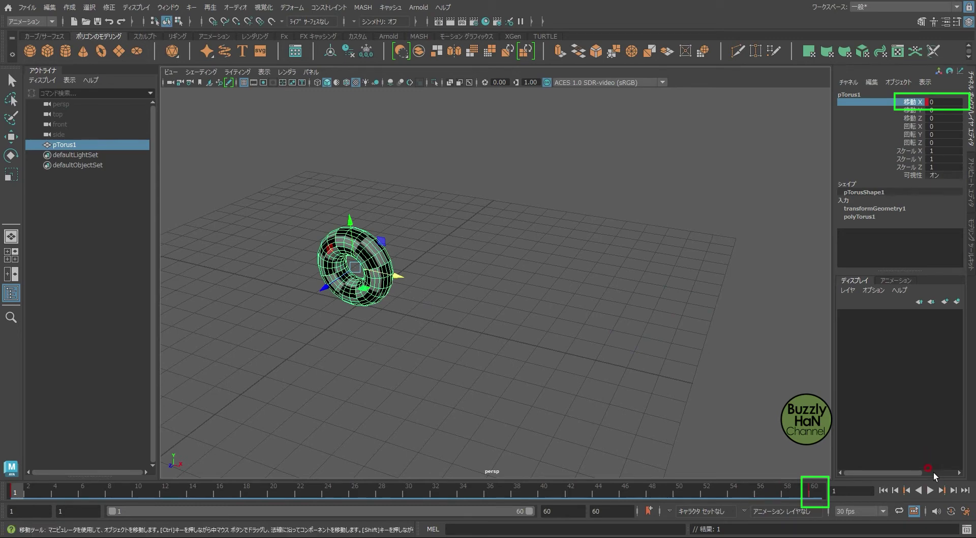
{"action": "key", "text": "alt+v"}
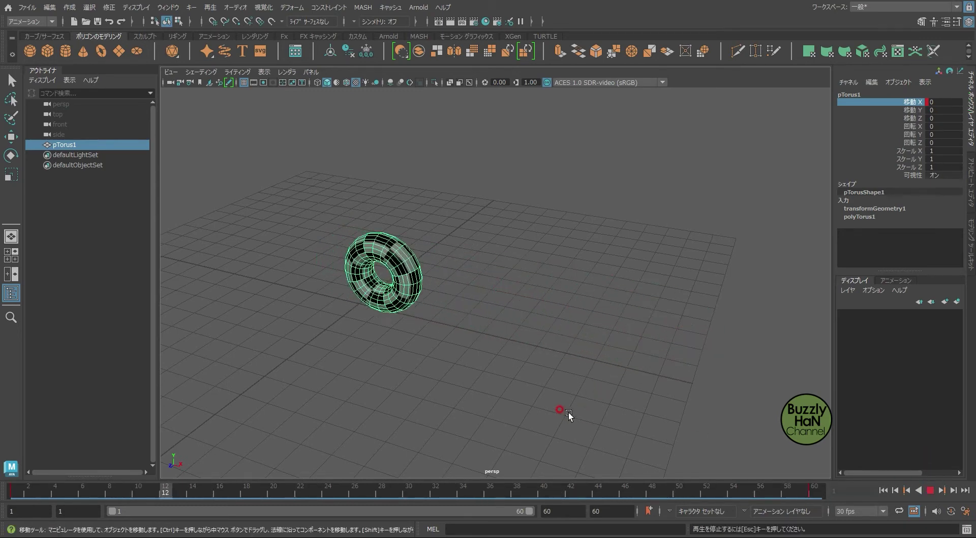
Step: Stop playback, return to frame 1, and rotate the torus about Z to -52.812
{"action": "left_click", "coordinate": [930, 490]}
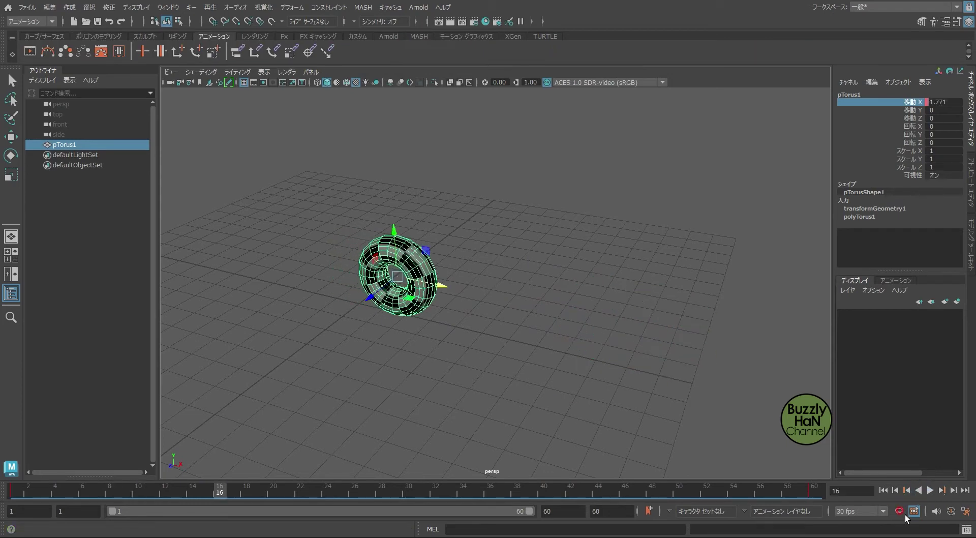
{"action": "left_click", "coordinate": [883, 491]}
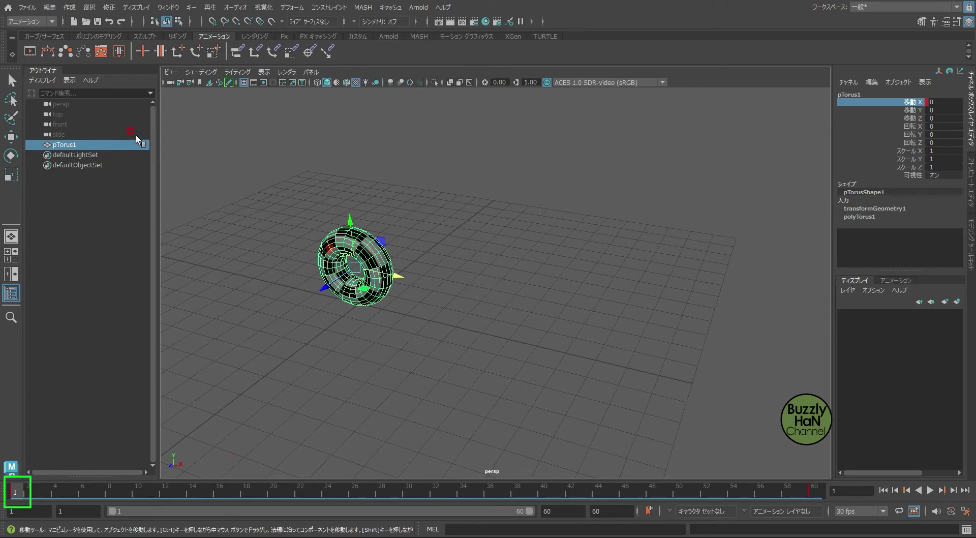
{"action": "key", "text": "e"}
{"action": "left_click_drag", "start_coordinate": [415, 272], "coordinate": [391, 290]}
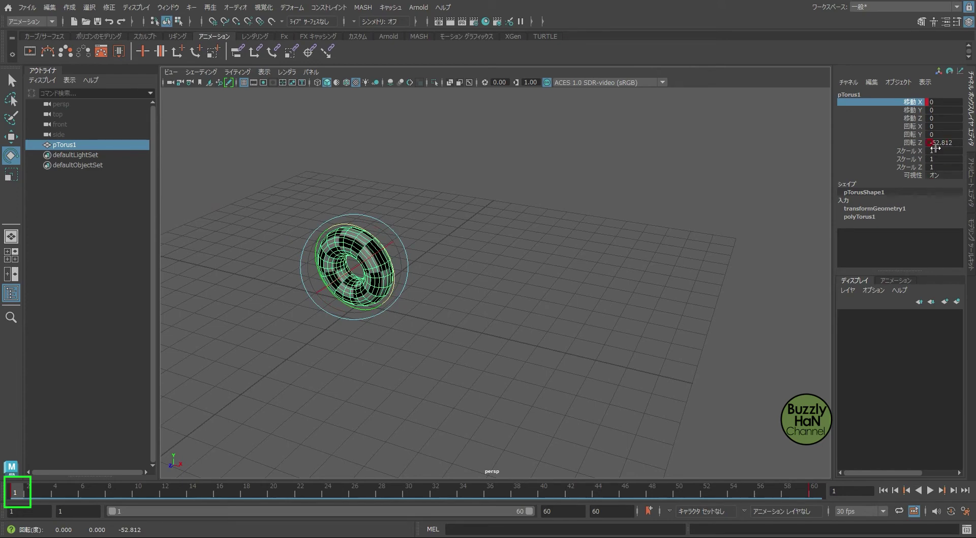
Step: Key Rotate Z at 0 on frame 1
{"action": "double_click", "coordinate": [938, 143]}
{"action": "type", "text": "0"}
{"action": "key", "text": "Return"}
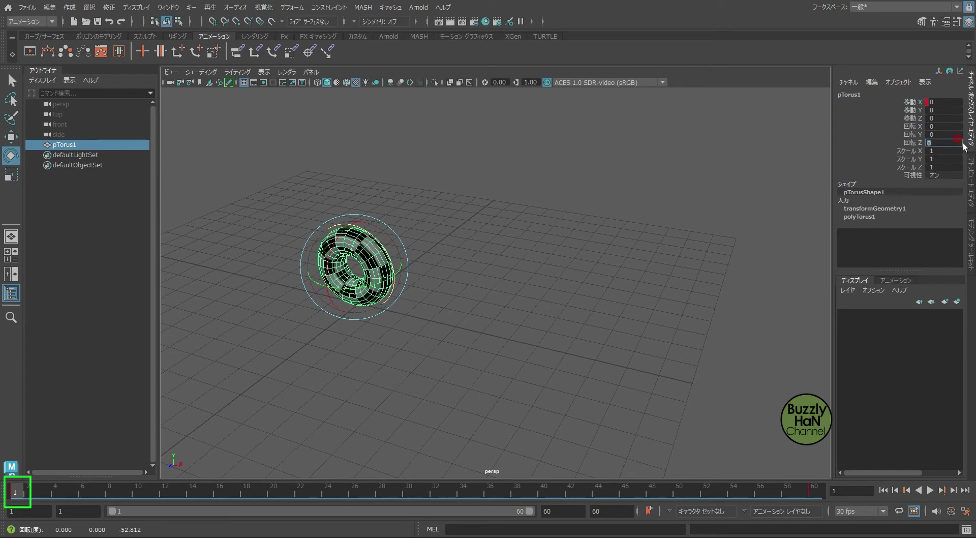
{"action": "right_click", "coordinate": [910, 145]}
{"action": "left_click", "coordinate": [894, 162]}
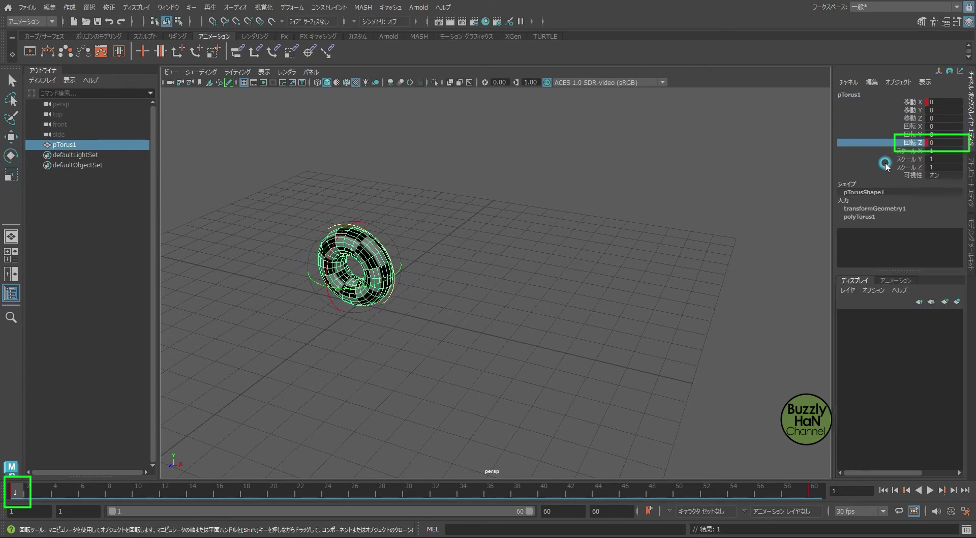
Step: Key Rotate Z at -360 on frame 30 and play the slide-and-spin
{"action": "left_click", "coordinate": [78, 491]}
{"action": "left_click_drag", "start_coordinate": [79, 492], "coordinate": [407, 505]}
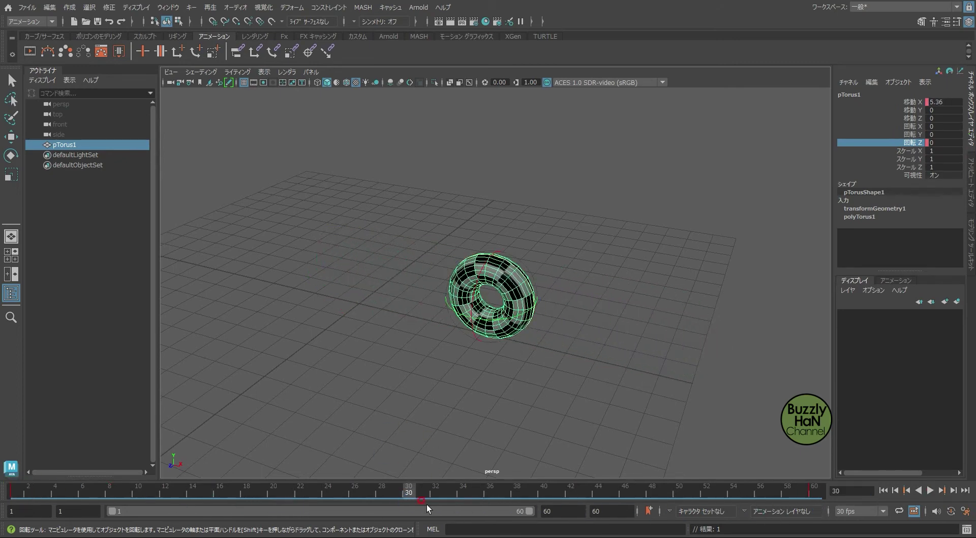
{"action": "left_click", "coordinate": [859, 192]}
{"action": "double_click", "coordinate": [959, 143]}
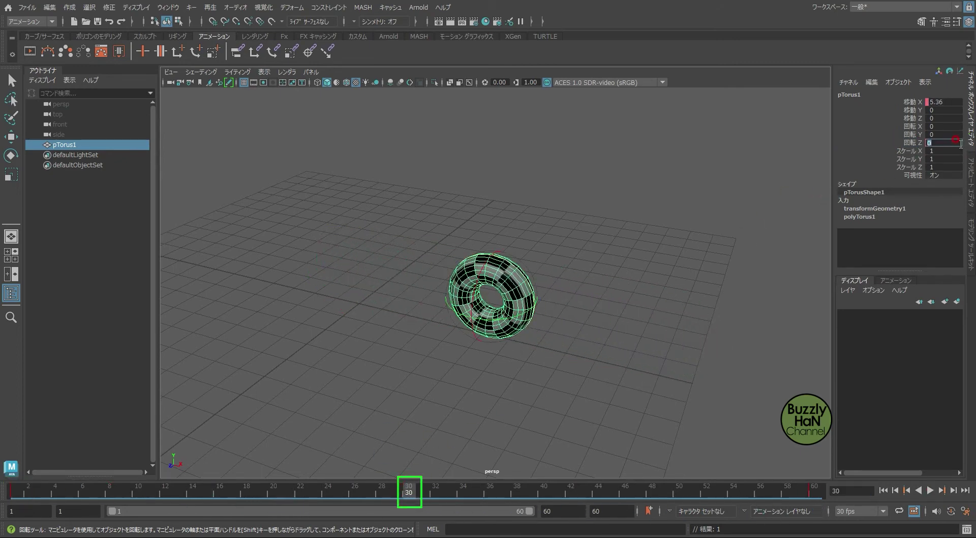
{"action": "type", "text": "-36"}
{"action": "key", "text": "Return"}
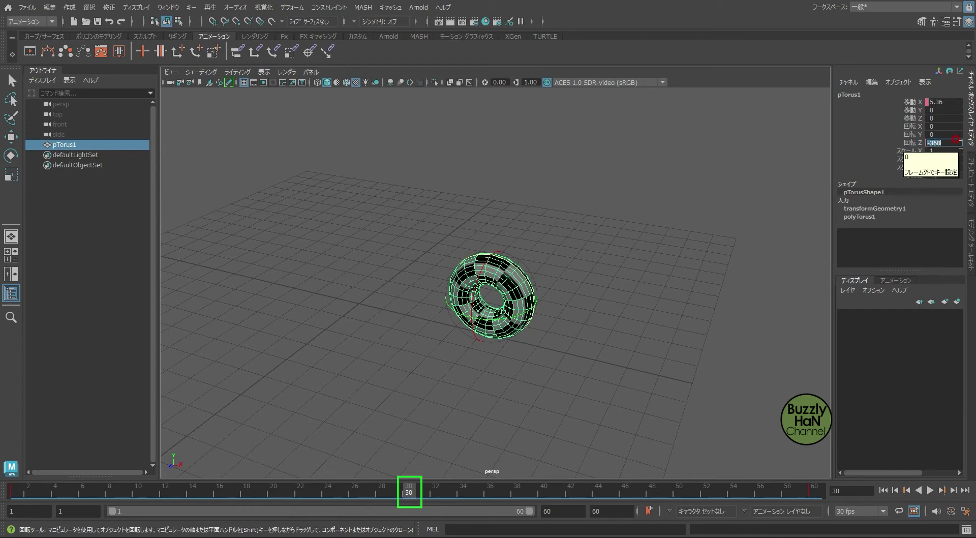
{"action": "left_click", "coordinate": [913, 143]}
{"action": "right_click", "coordinate": [912, 142]}
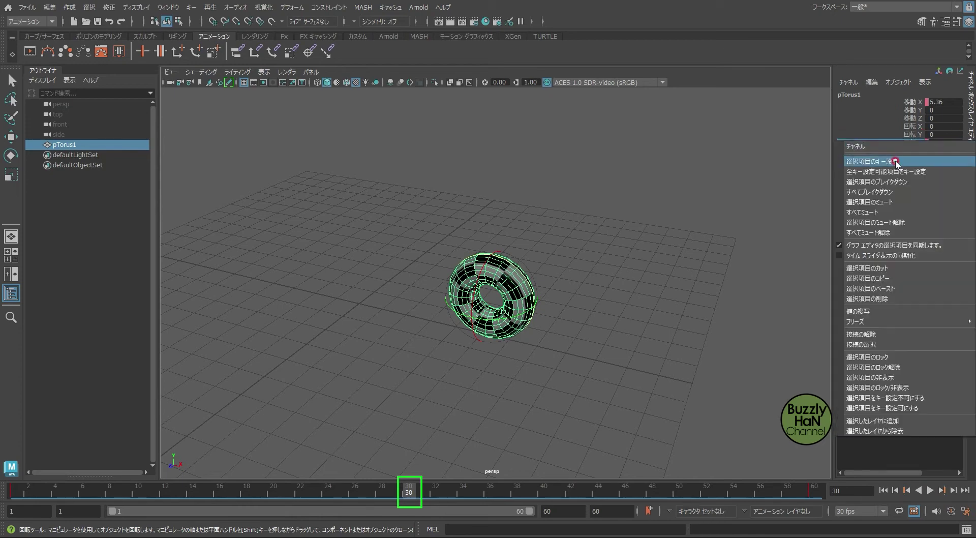
{"action": "left_click", "coordinate": [896, 163]}
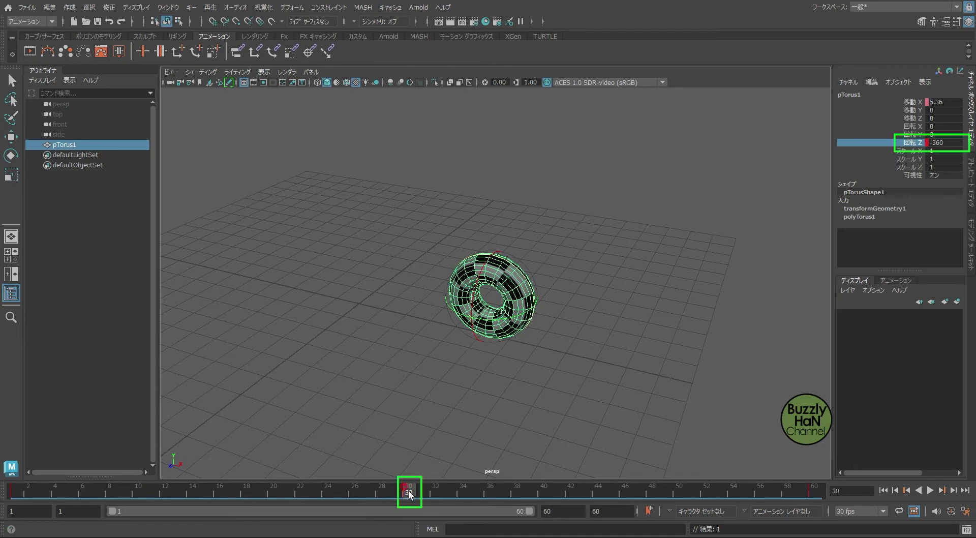
{"action": "key", "text": "alt+v"}
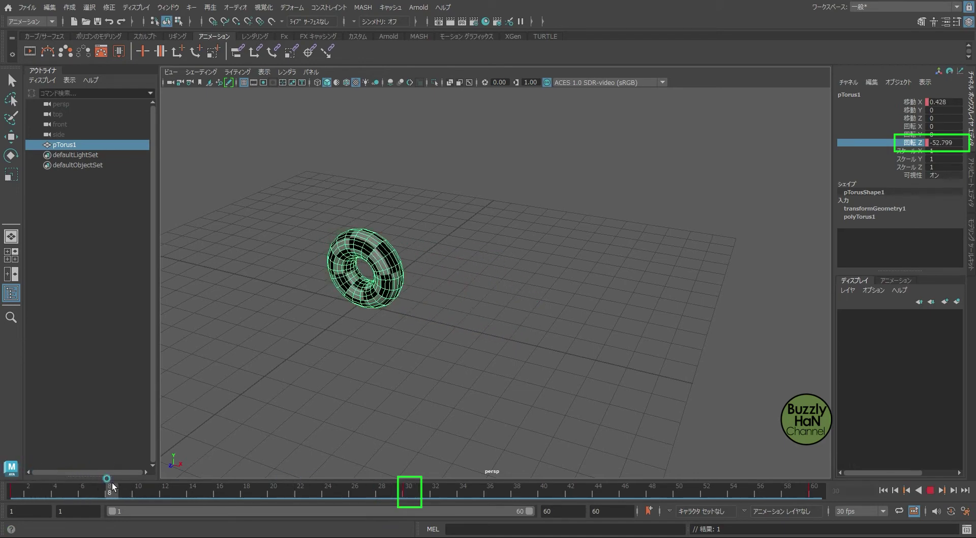
Step: Deselect the torus, preview the animation, rewind to frame 1, and reselect the torus
{"action": "left_click_drag", "start_coordinate": [111, 487], "coordinate": [328, 487]}
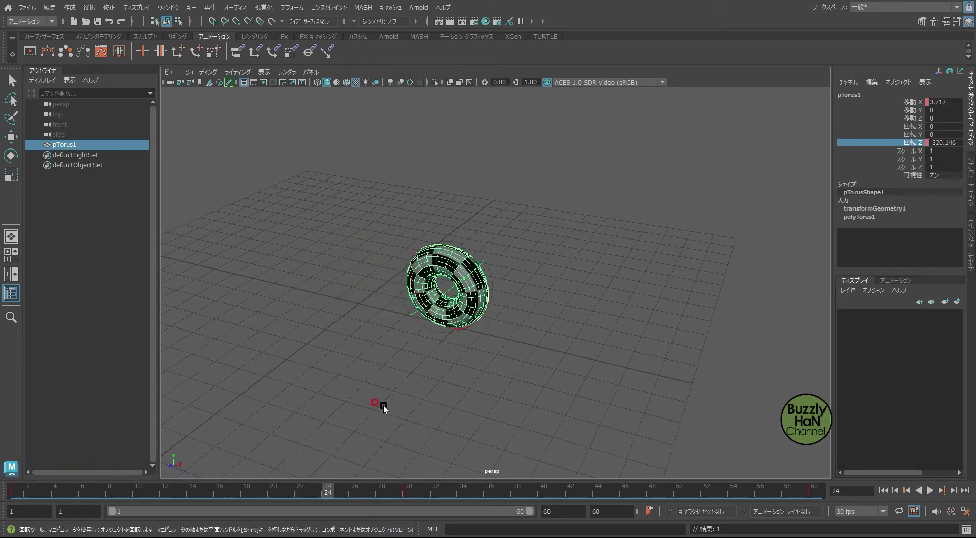
{"action": "left_click", "coordinate": [382, 404]}
{"action": "left_click_drag", "start_coordinate": [9, 493], "coordinate": [15, 492]}
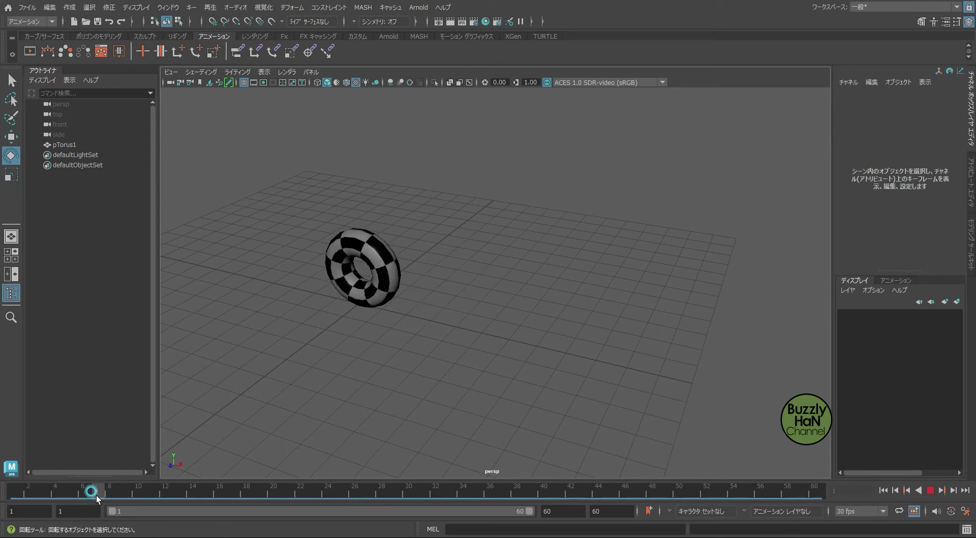
{"action": "left_click", "coordinate": [931, 491]}
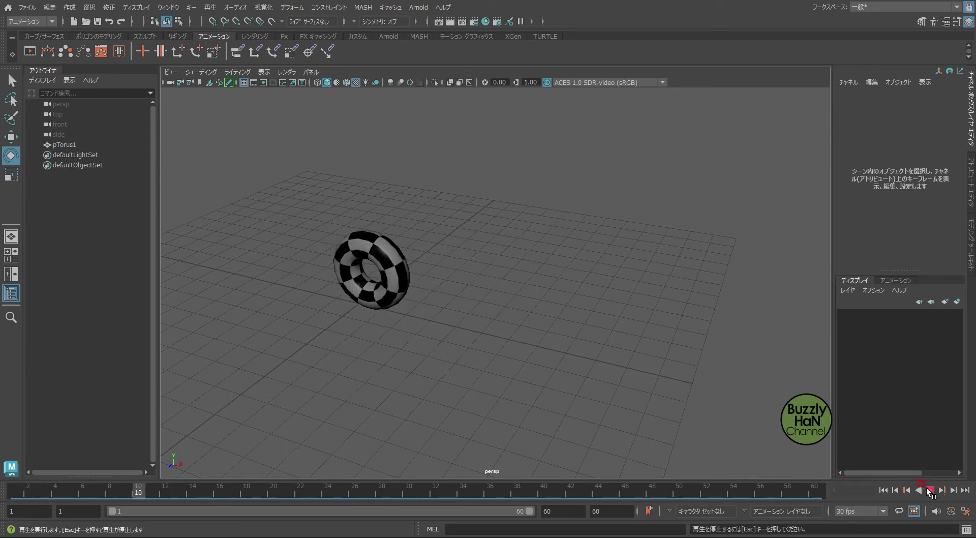
{"action": "key", "text": "Escape"}
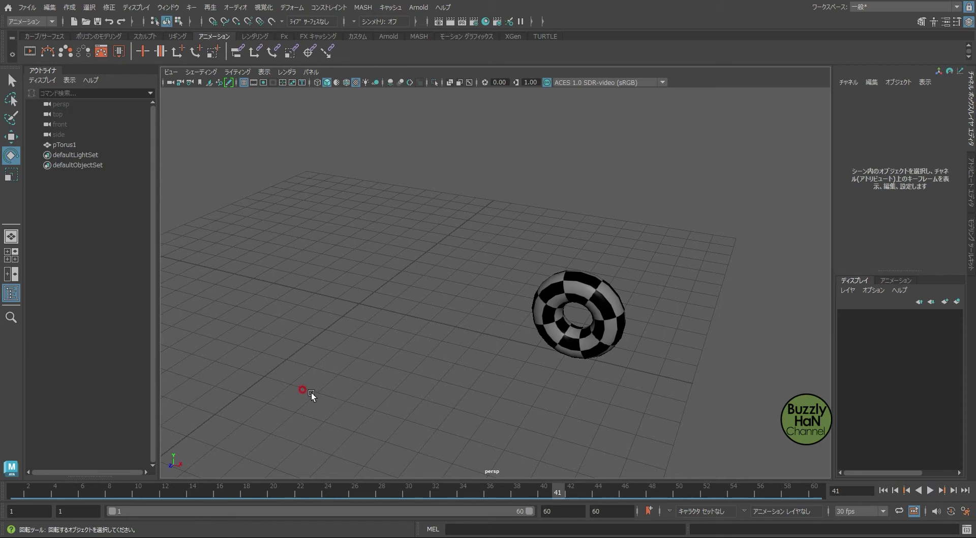
{"action": "left_click", "coordinate": [883, 491]}
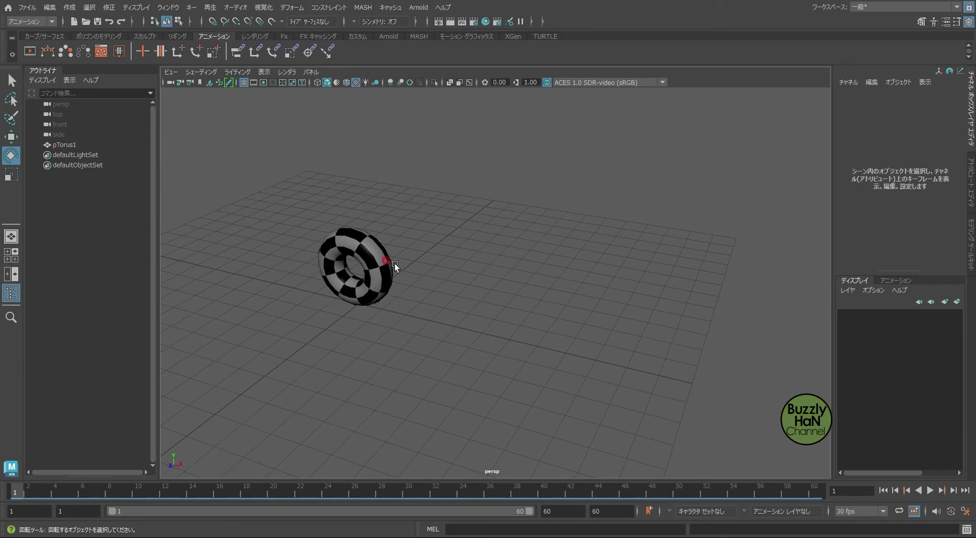
{"action": "left_click", "coordinate": [387, 252]}
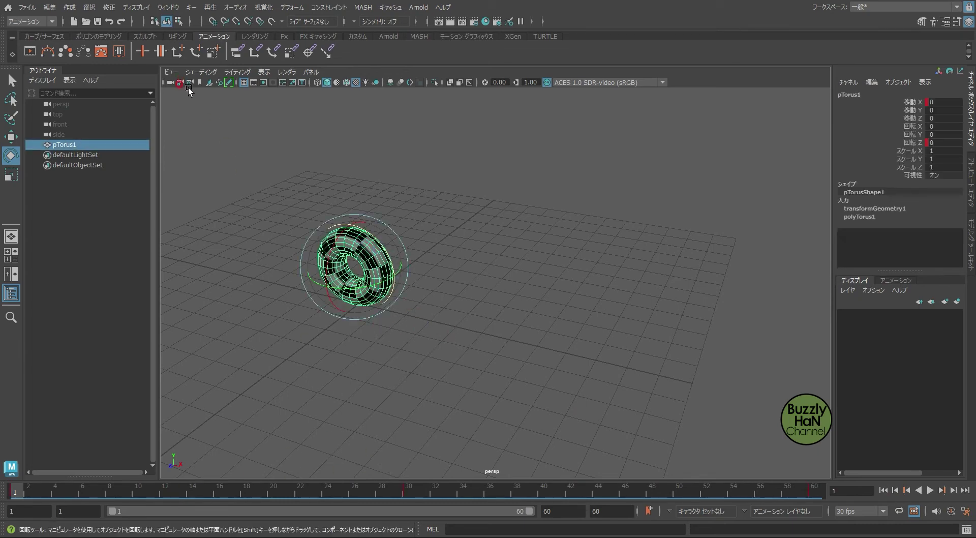
Step: Open the Graph Editor from Windows > Animation Editors
{"action": "left_click", "coordinate": [166, 9]}
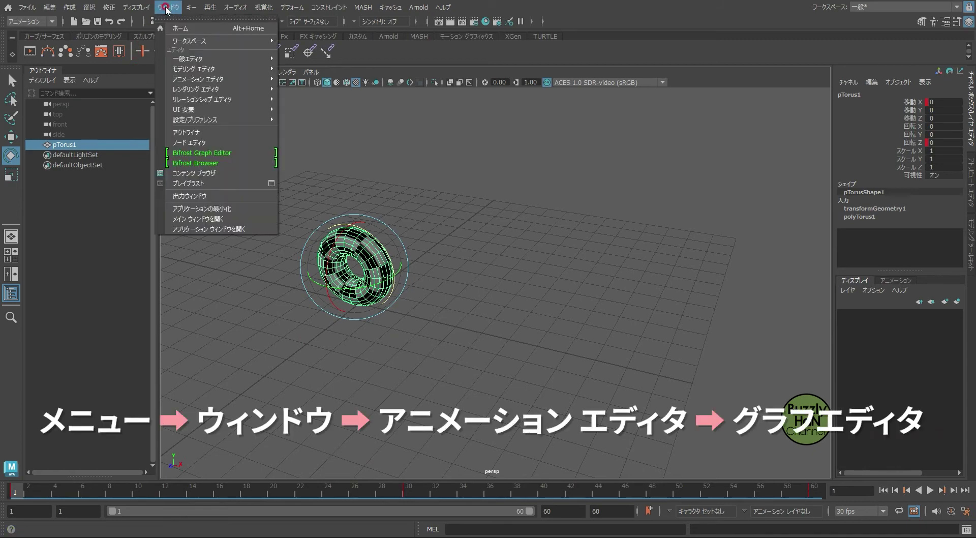
{"action": "left_click", "coordinate": [186, 79]}
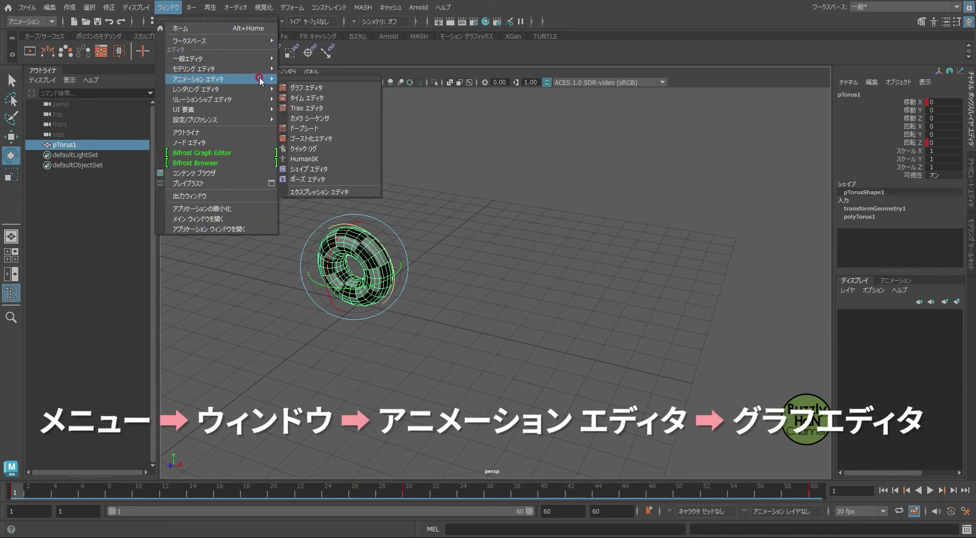
{"action": "left_click", "coordinate": [311, 90]}
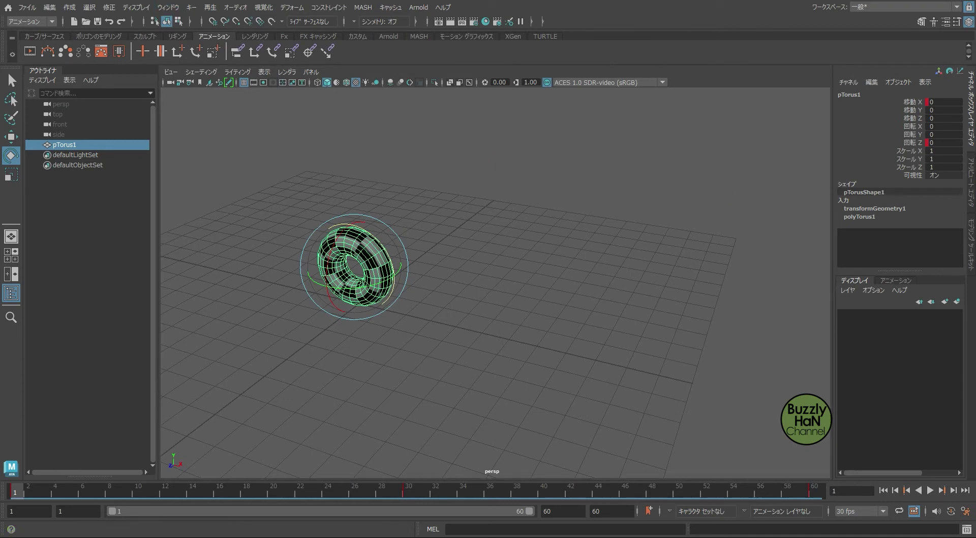
Step: Centre the Graph Editor, preview the animation, and isolate the Rotate Z curve keys
{"action": "left_click_drag", "start_coordinate": [692, 187], "coordinate": [584, 152]}
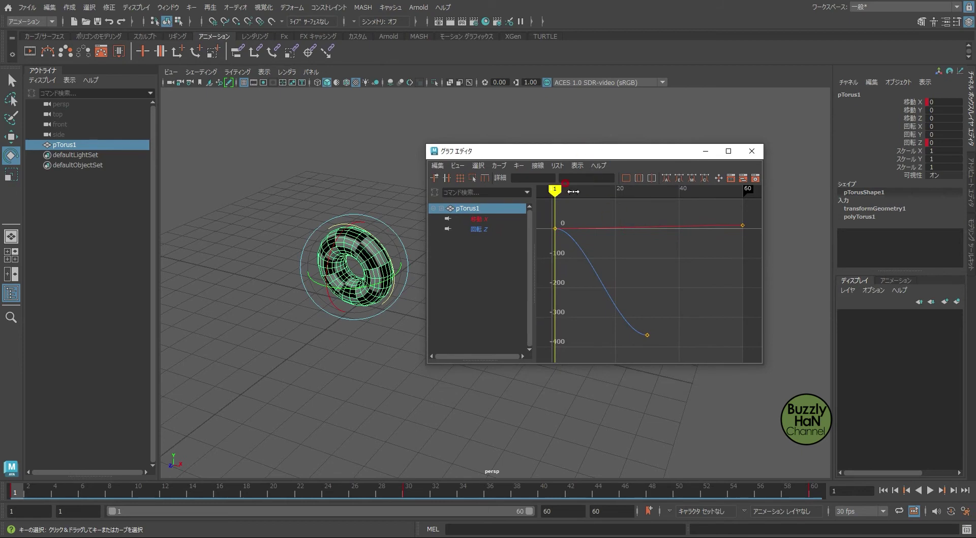
{"action": "key", "text": "alt+v"}
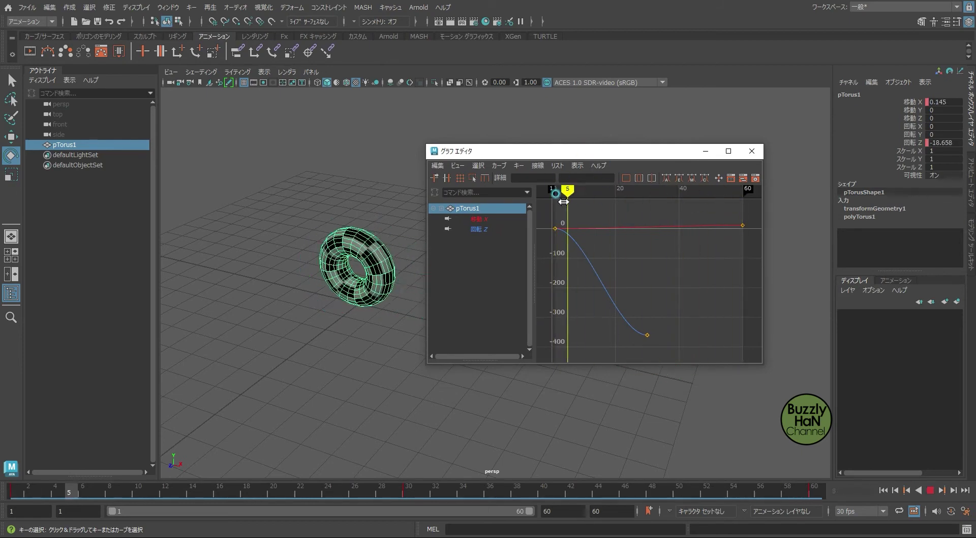
{"action": "left_click_drag", "start_coordinate": [644, 212], "coordinate": [555, 206]}
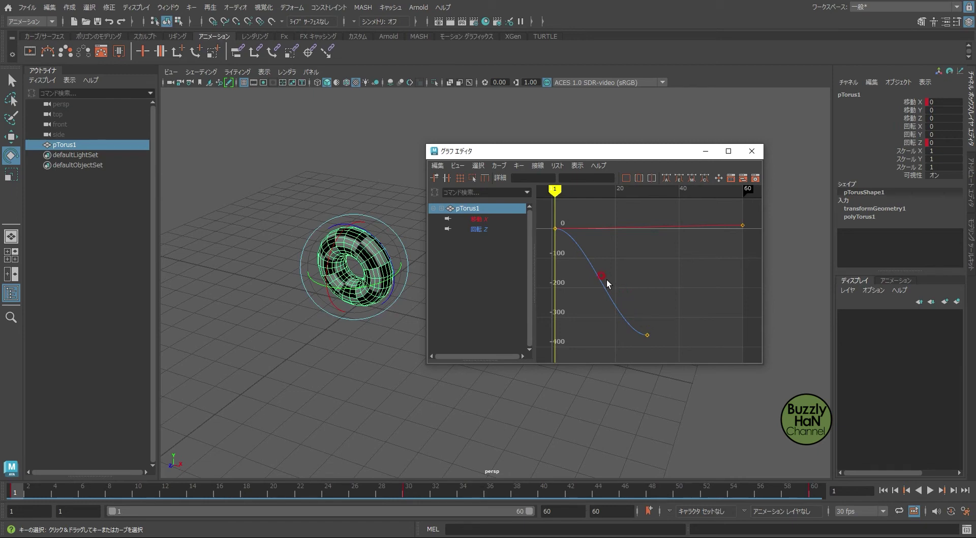
{"action": "left_click_drag", "start_coordinate": [554, 189], "coordinate": [553, 195]}
{"action": "left_click_drag", "start_coordinate": [600, 269], "coordinate": [577, 301]}
{"action": "left_click", "coordinate": [468, 229]}
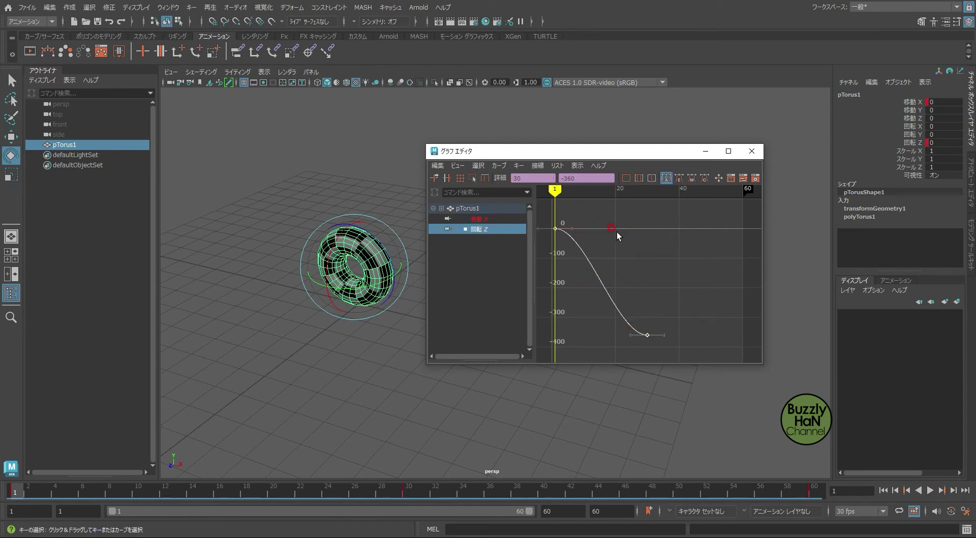
{"action": "left_click", "coordinate": [514, 178]}
Step: Set the rotate Z curve's post-infinity to Cycle and show infinity cycles in the graph
{"action": "left_click", "coordinate": [500, 167]}
{"action": "mouse_move", "coordinate": [534, 194]}
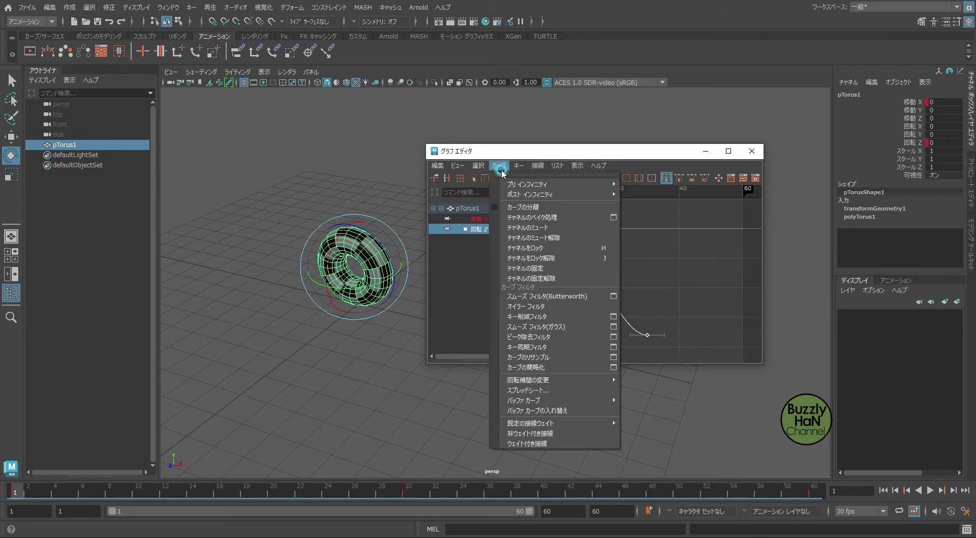
{"action": "left_click", "coordinate": [652, 194]}
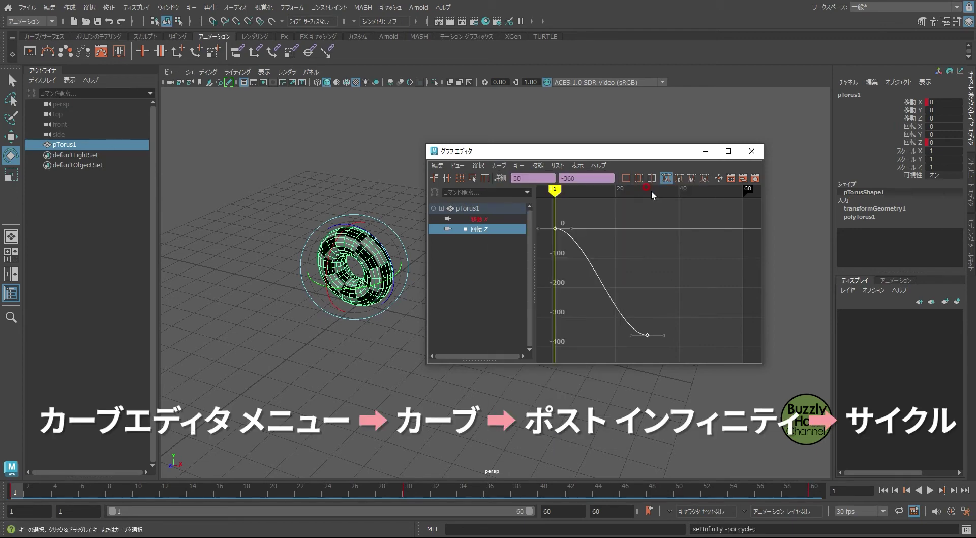
{"action": "left_click", "coordinate": [454, 167]}
{"action": "left_click", "coordinate": [478, 330]}
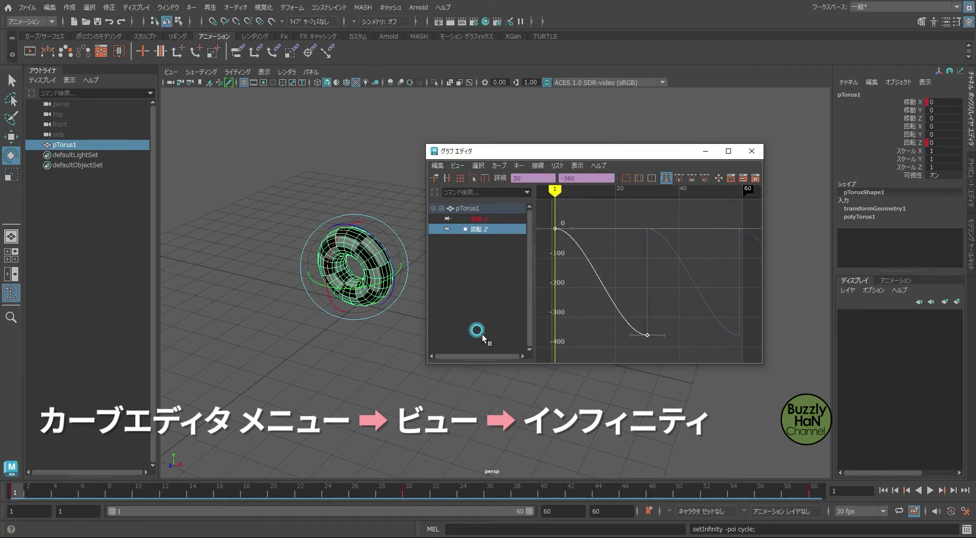
{"action": "scroll", "coordinate": [680, 269], "scroll_direction": "down", "scroll_amount": 4}
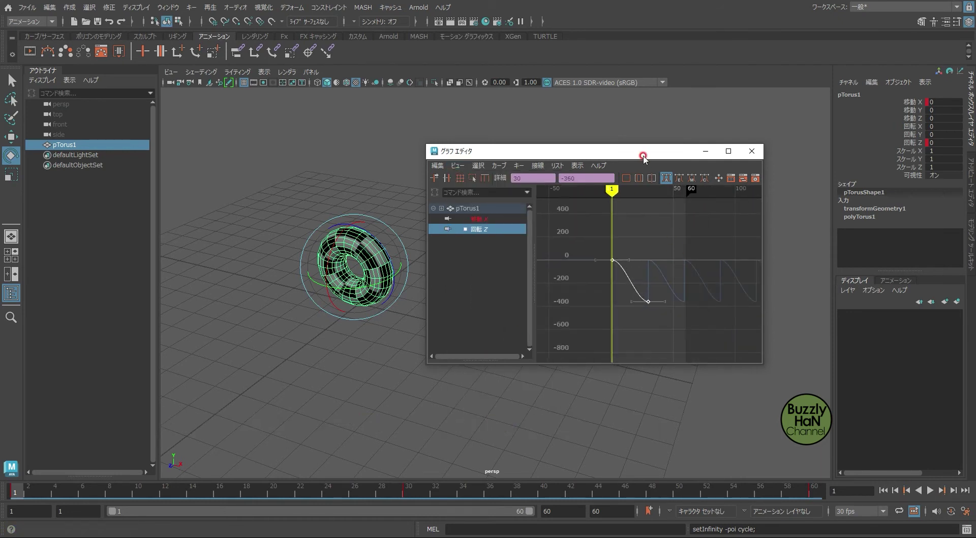
{"action": "left_click_drag", "start_coordinate": [643, 156], "coordinate": [608, 135]}
Step: Scrub forward past frame 30 and frame the rotate Z curve in the Graph Editor
{"action": "left_click_drag", "start_coordinate": [728, 238], "coordinate": [801, 242]}
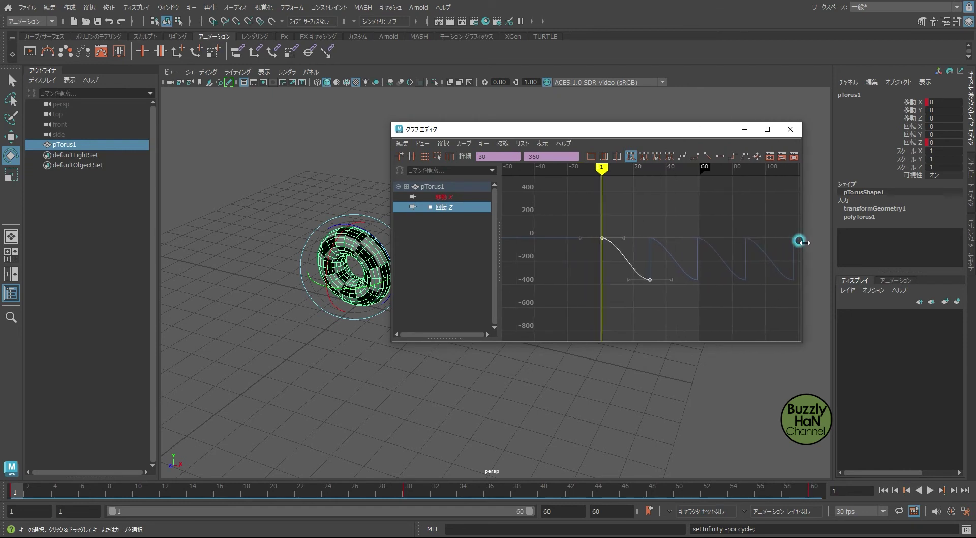
{"action": "mouse_move", "coordinate": [602, 168]}
{"action": "left_mouse_down"}
{"action": "mouse_move", "coordinate": [740, 182]}
{"action": "mouse_move", "coordinate": [602, 183]}
{"action": "left_mouse_up"}
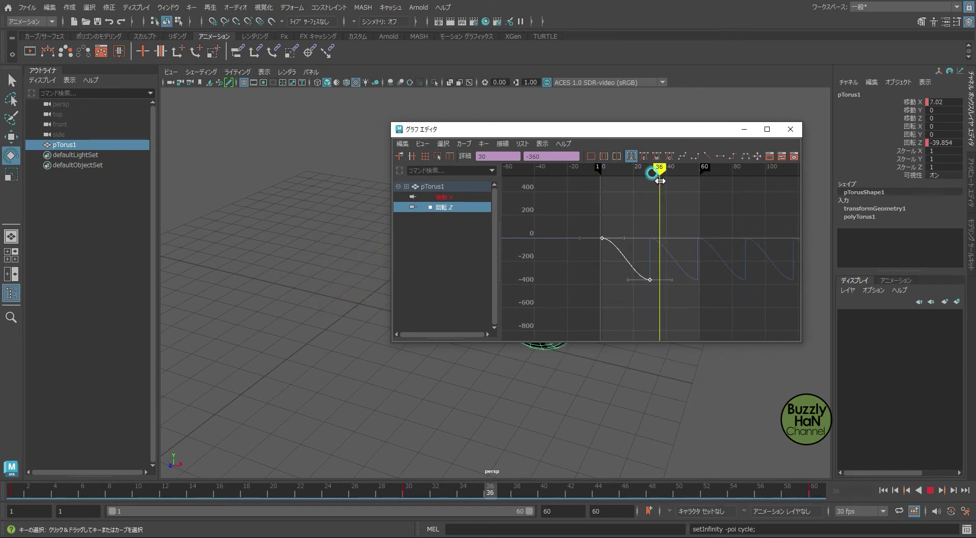
{"action": "key", "text": "f"}
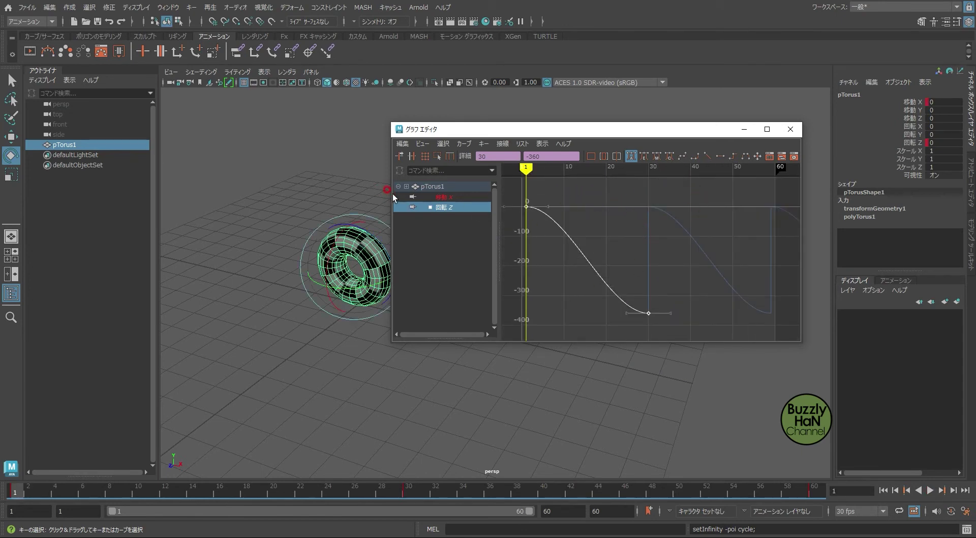
Step: Resize the Graph Editor to reveal the torus and play the cycling spin
{"action": "left_click_drag", "start_coordinate": [392, 194], "coordinate": [194, 170]}
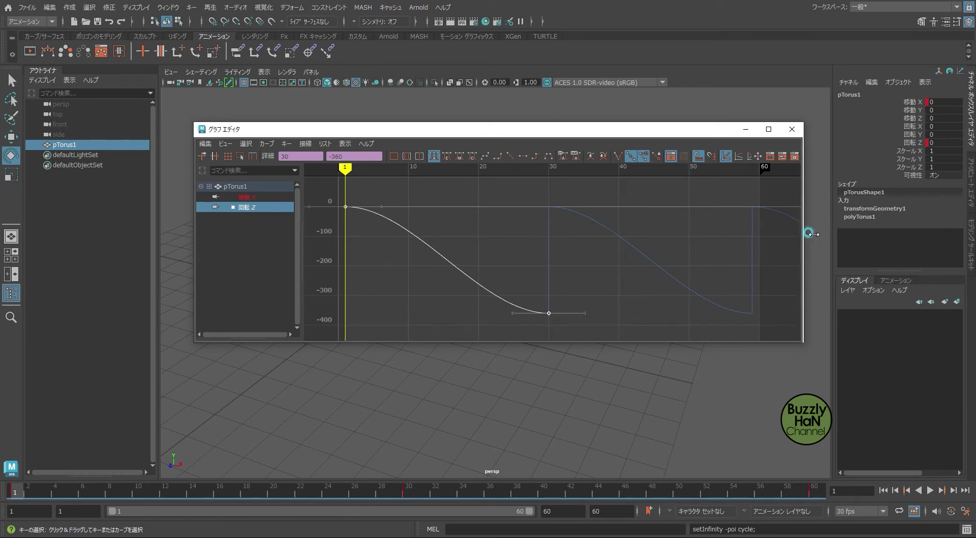
{"action": "left_click_drag", "start_coordinate": [806, 231], "coordinate": [904, 235]}
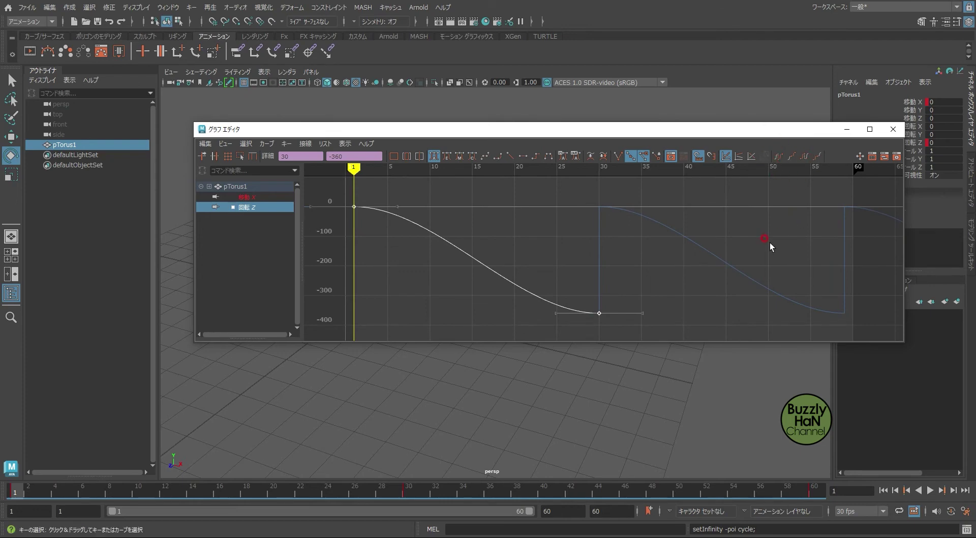
{"action": "left_click_drag", "start_coordinate": [901, 225], "coordinate": [656, 218]}
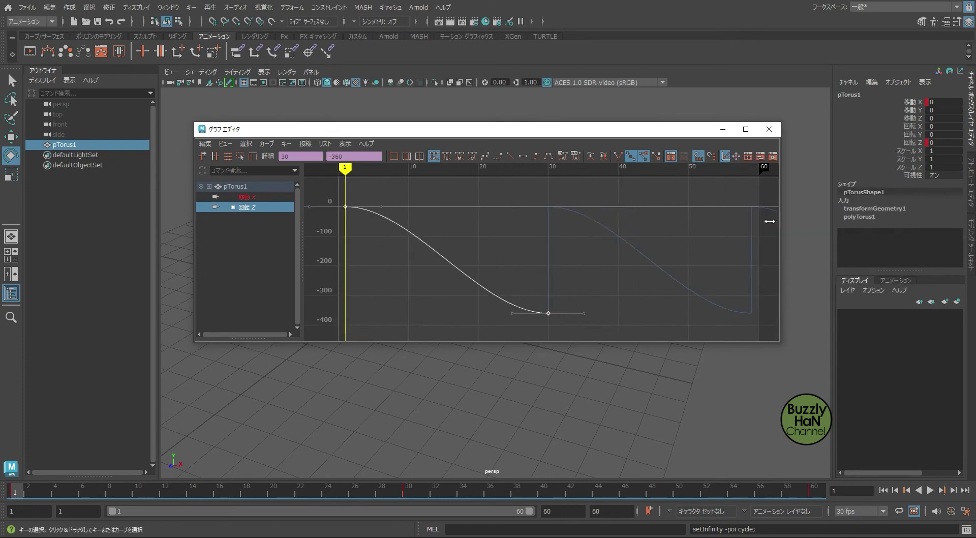
{"action": "mouse_move", "coordinate": [422, 129]}
{"action": "left_mouse_down"}
{"action": "mouse_move", "coordinate": [445, 319]}
{"action": "mouse_move", "coordinate": [499, 336]}
{"action": "mouse_move", "coordinate": [500, 371]}
{"action": "left_mouse_up"}
{"action": "left_click", "coordinate": [930, 490]}
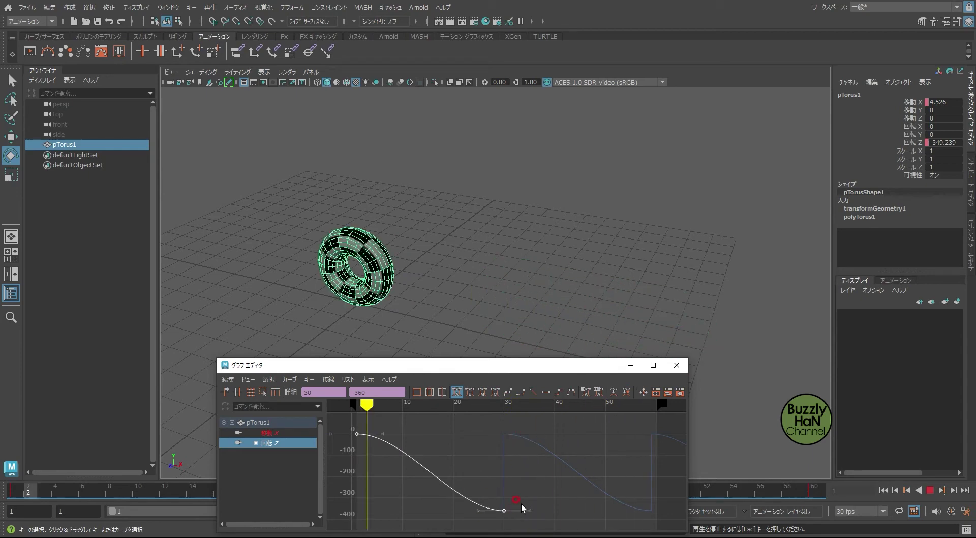
Step: Stop playback and give both rotate Z keys linear tangents
{"action": "key", "text": "Escape"}
{"action": "left_click_drag", "start_coordinate": [501, 361], "coordinate": [531, 128]}
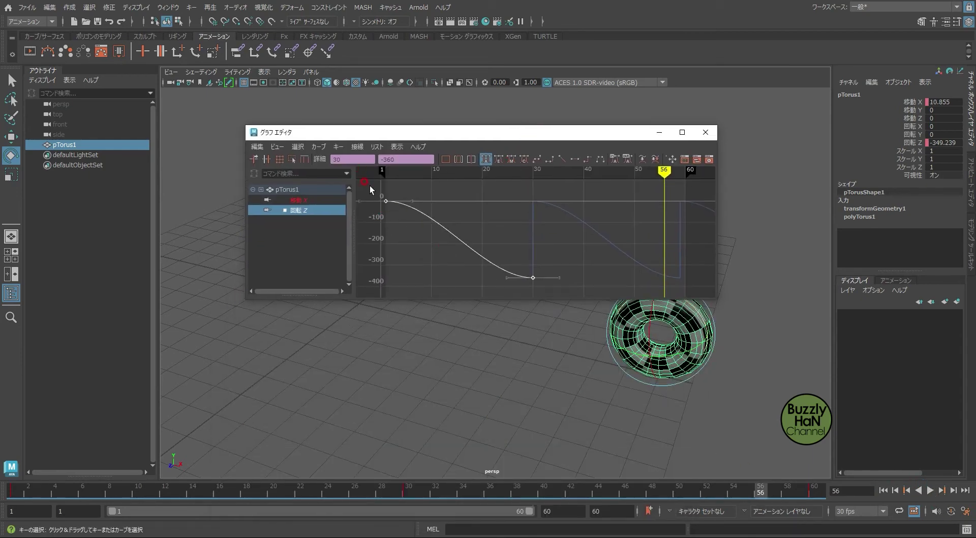
{"action": "left_click", "coordinate": [534, 278]}
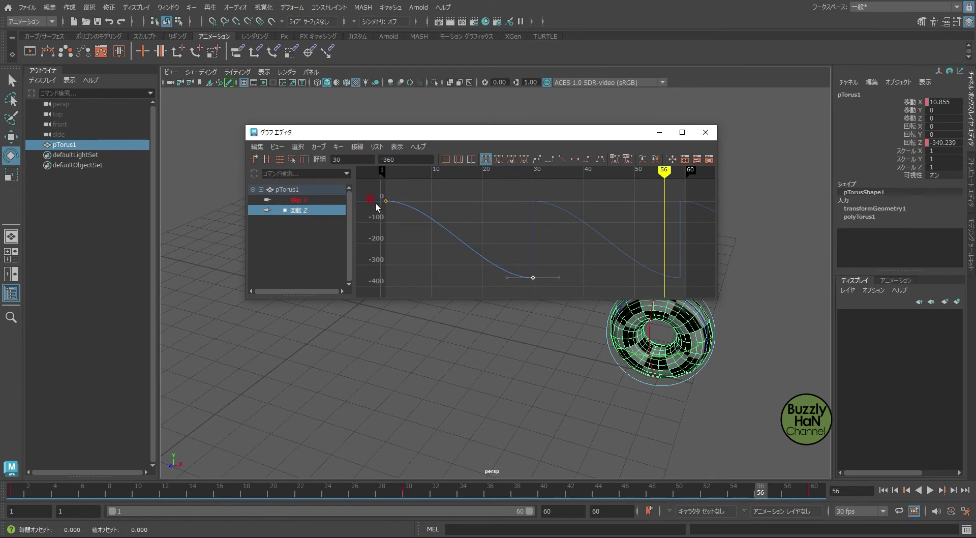
{"action": "left_click_drag", "start_coordinate": [377, 198], "coordinate": [575, 280]}
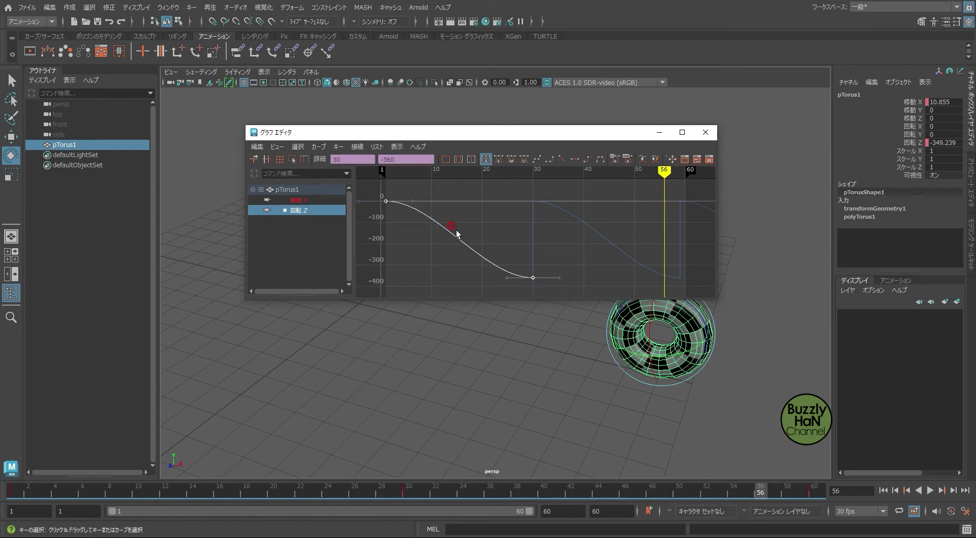
{"action": "left_click", "coordinate": [562, 159]}
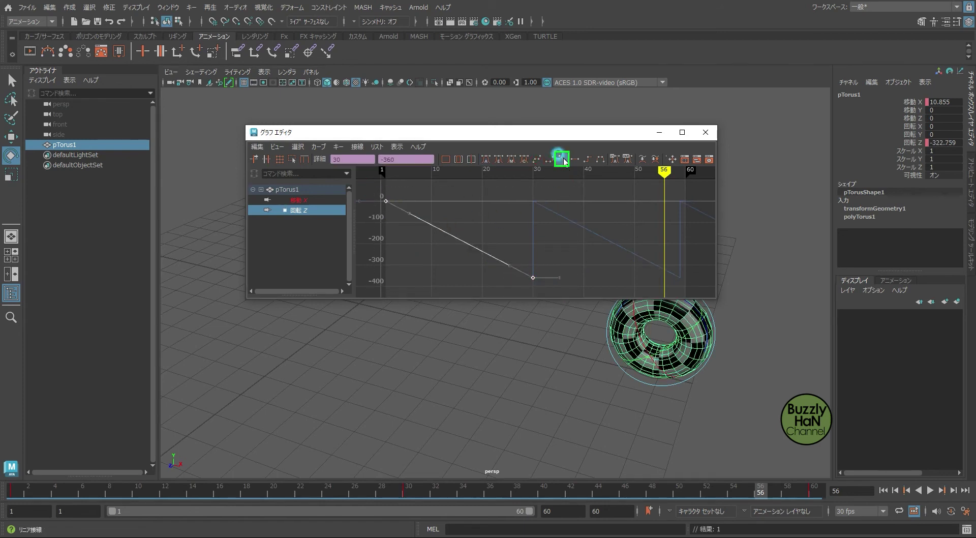
Step: Play the animation to check the constant-speed spin, then stop it
{"action": "left_click_drag", "start_coordinate": [579, 133], "coordinate": [564, 406]}
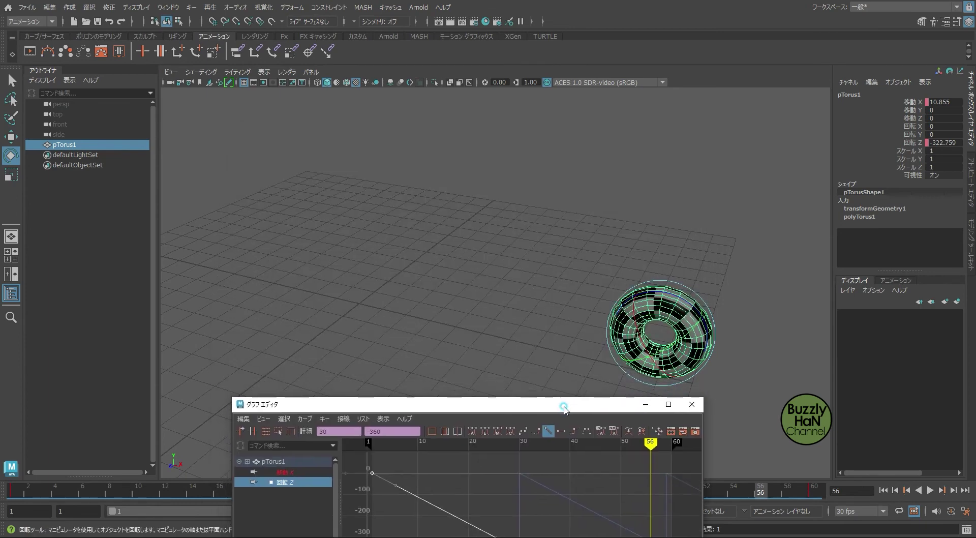
{"action": "left_click", "coordinate": [933, 492]}
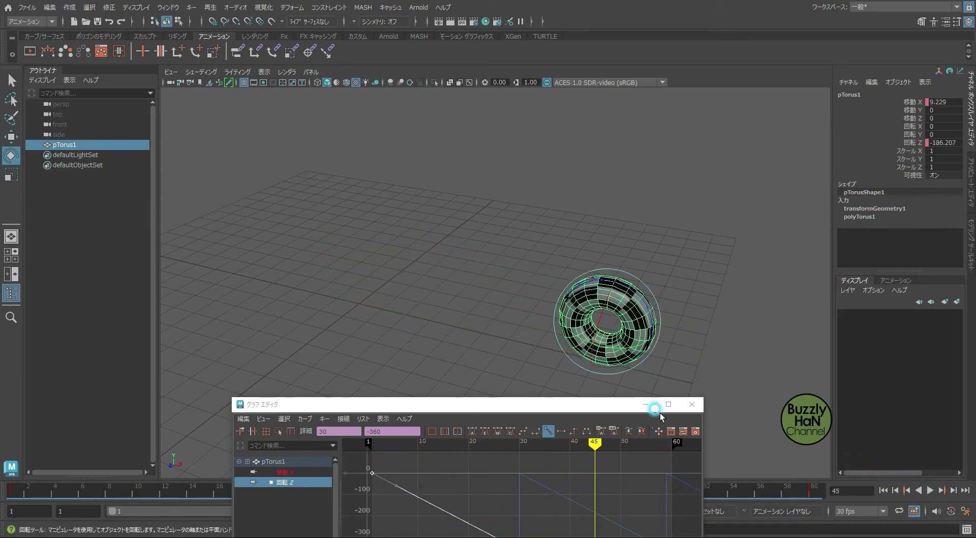
{"action": "left_click", "coordinate": [534, 406]}
{"action": "left_click_drag", "start_coordinate": [534, 405], "coordinate": [541, 182]}
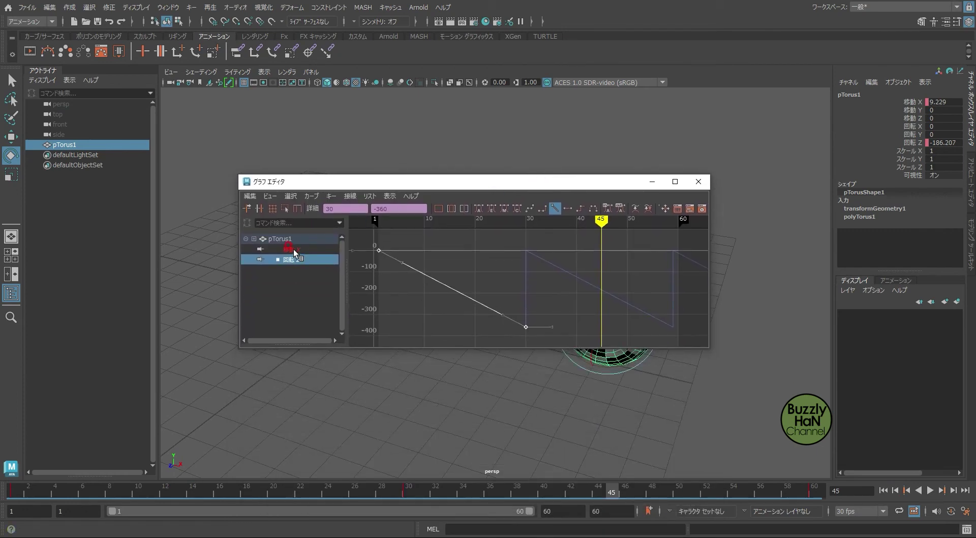
Step: Give both Translate X keys linear tangents for a straight 0-to-11 ramp
{"action": "left_click", "coordinate": [293, 249]}
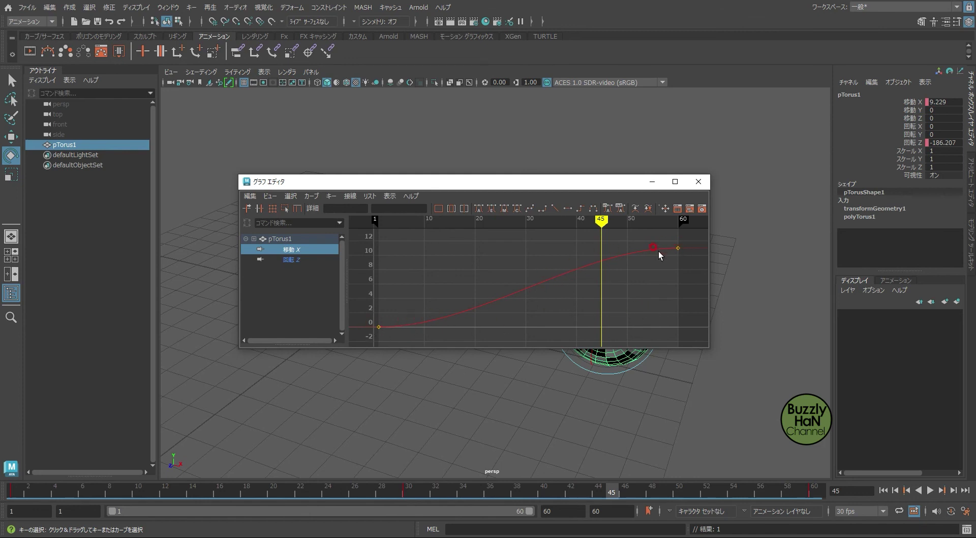
{"action": "left_click_drag", "start_coordinate": [365, 321], "coordinate": [388, 340]}
{"action": "left_click_drag", "start_coordinate": [697, 237], "coordinate": [366, 333]}
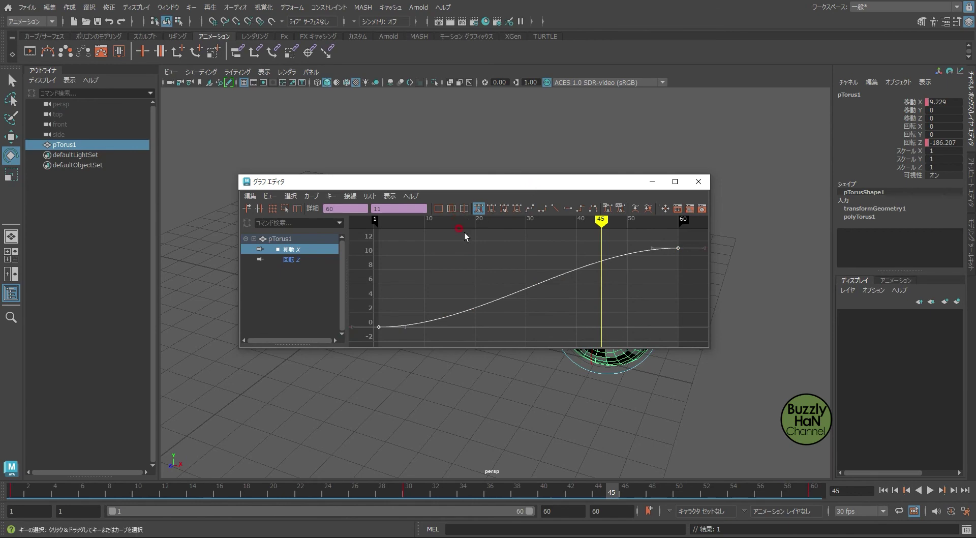
{"action": "left_click", "coordinate": [556, 209]}
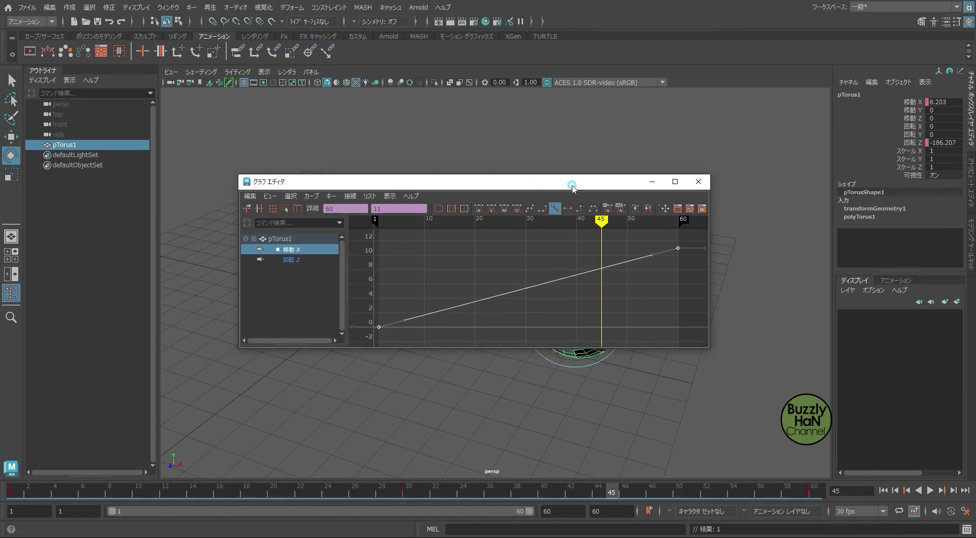
{"action": "left_click_drag", "start_coordinate": [572, 187], "coordinate": [556, 460]}
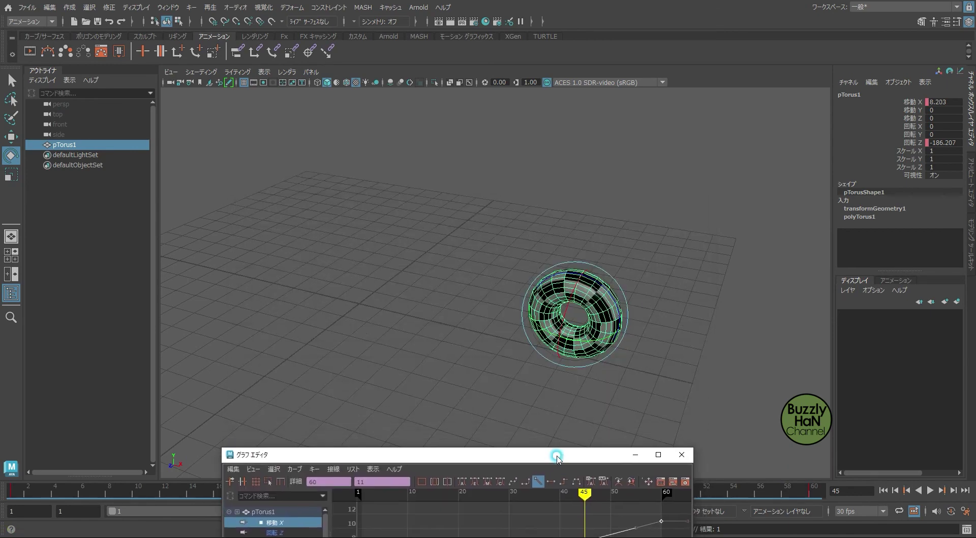
Step: Play the animation from frame 1 and tumble closer to the sliding, spinning torus
{"action": "left_click", "coordinate": [885, 491]}
{"action": "left_click", "coordinate": [930, 491]}
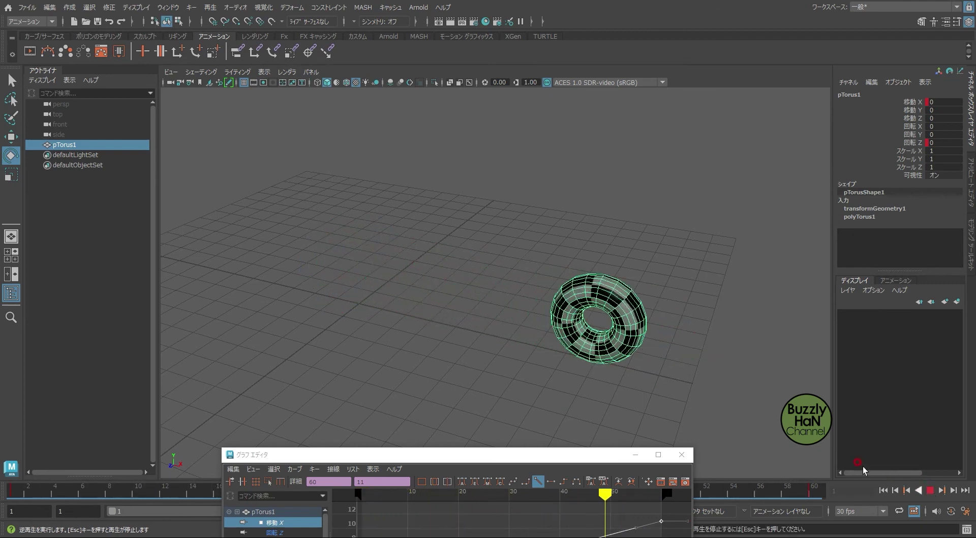
{"action": "left_click_drag", "start_coordinate": [702, 352], "coordinate": [651, 319], "text": "alt"}
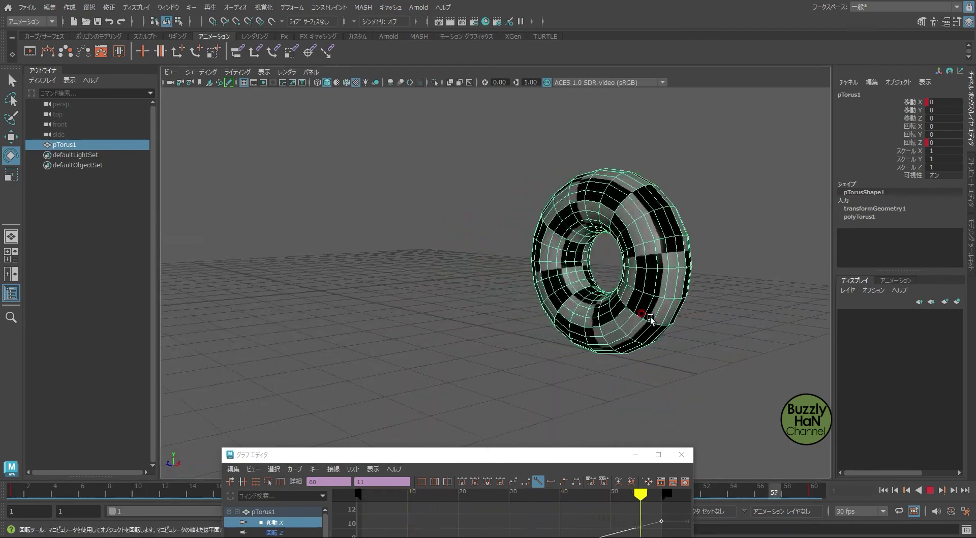